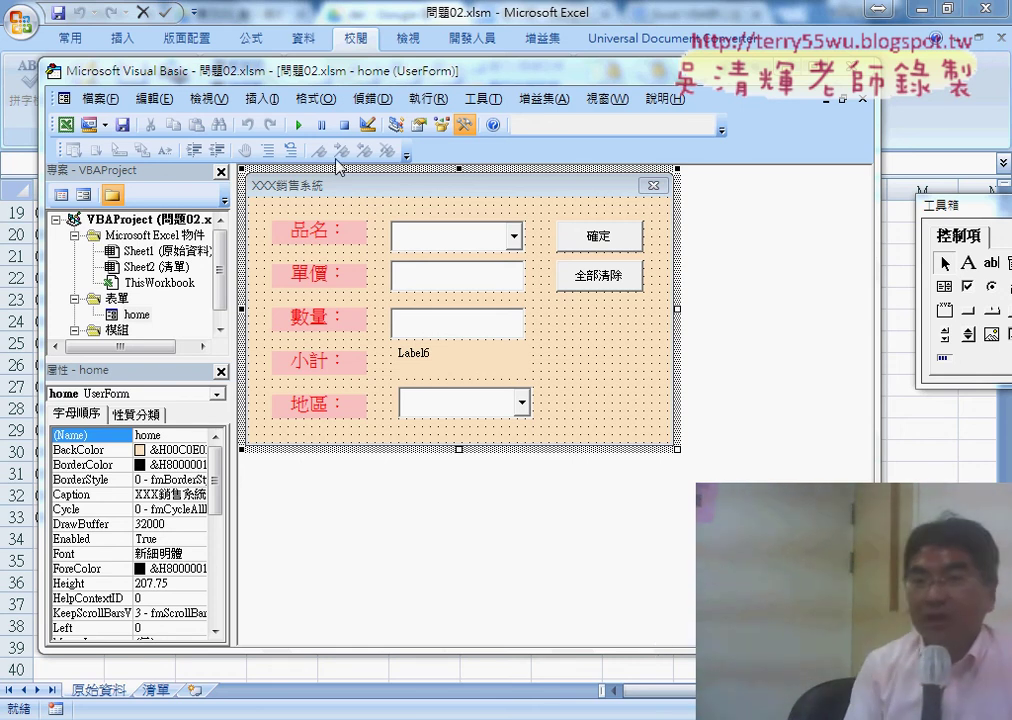
# Run the sales form and fill in product CD, quantity 50 and region 中.
pyautogui.click(297, 125)
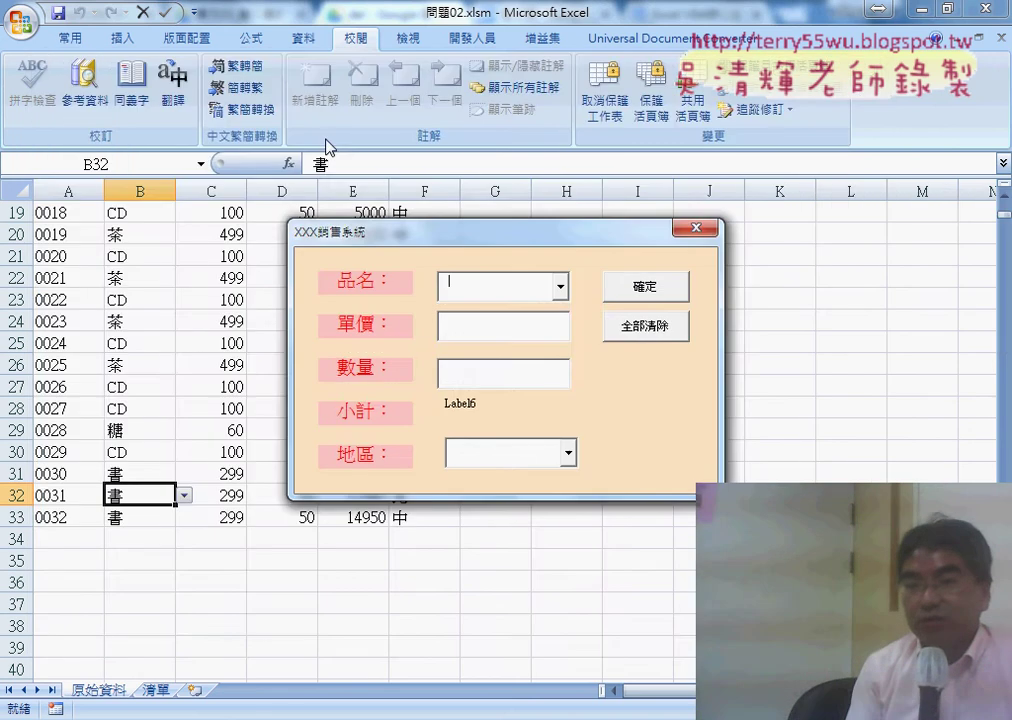
pyautogui.click(560, 286)
pyautogui.click(544, 338)
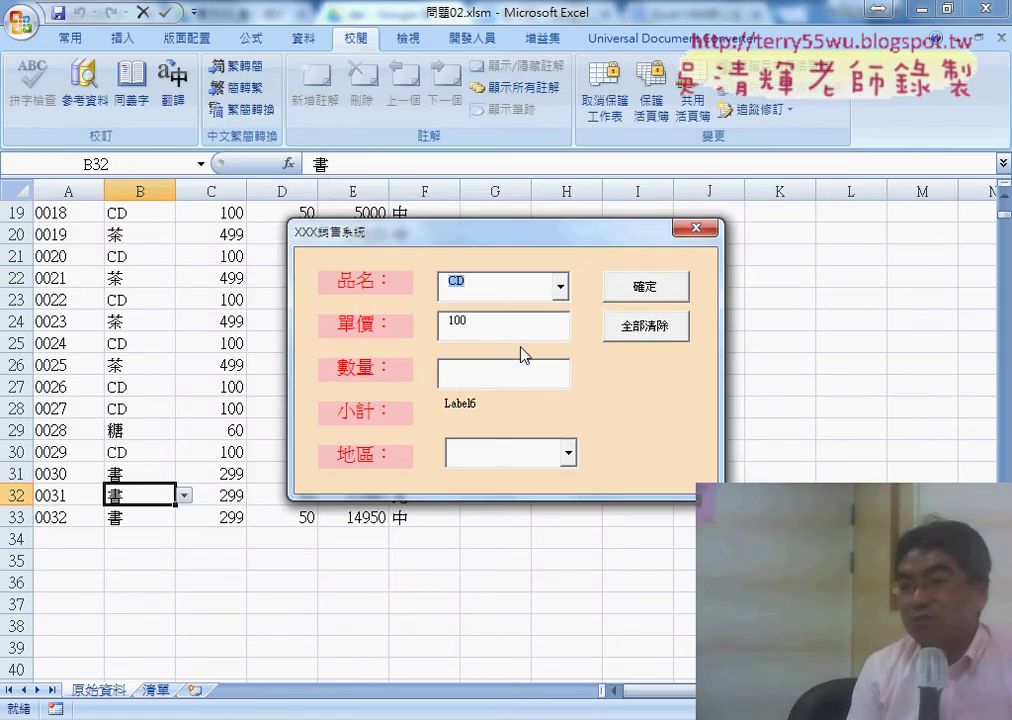
pyautogui.click(500, 374)
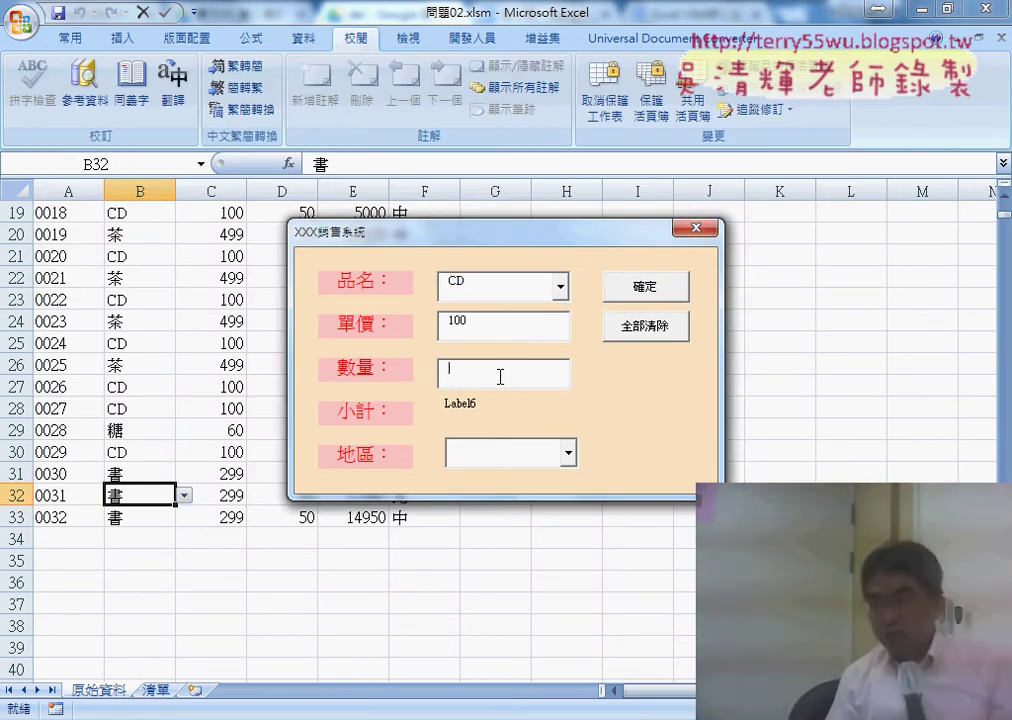
pyautogui.write('50')
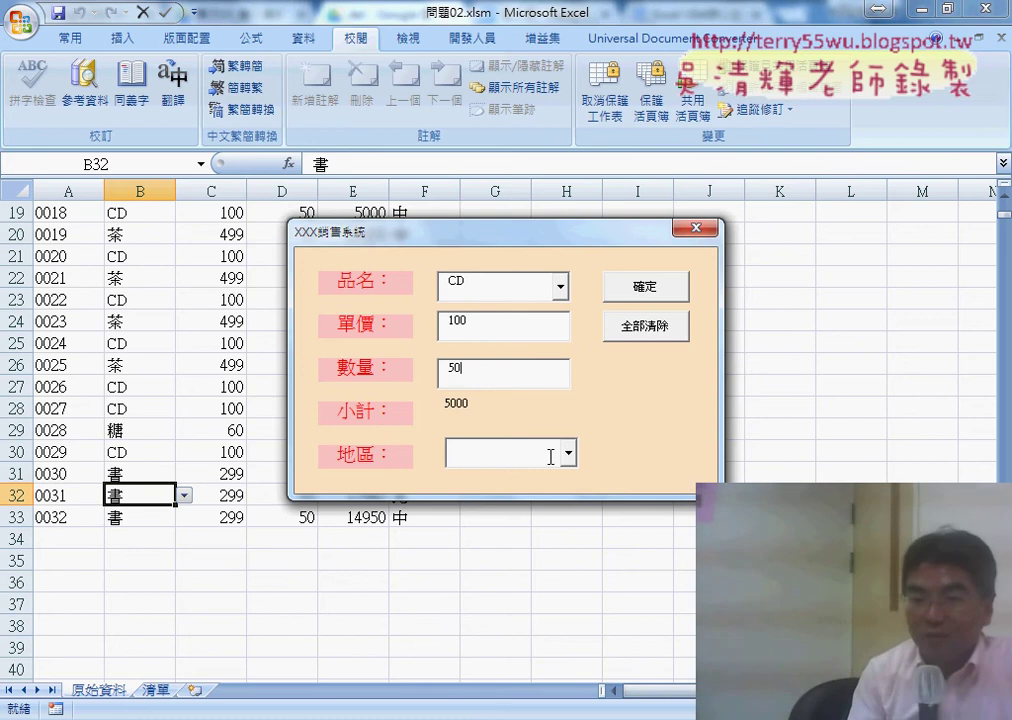
pyautogui.click(568, 454)
pyautogui.click(565, 508)
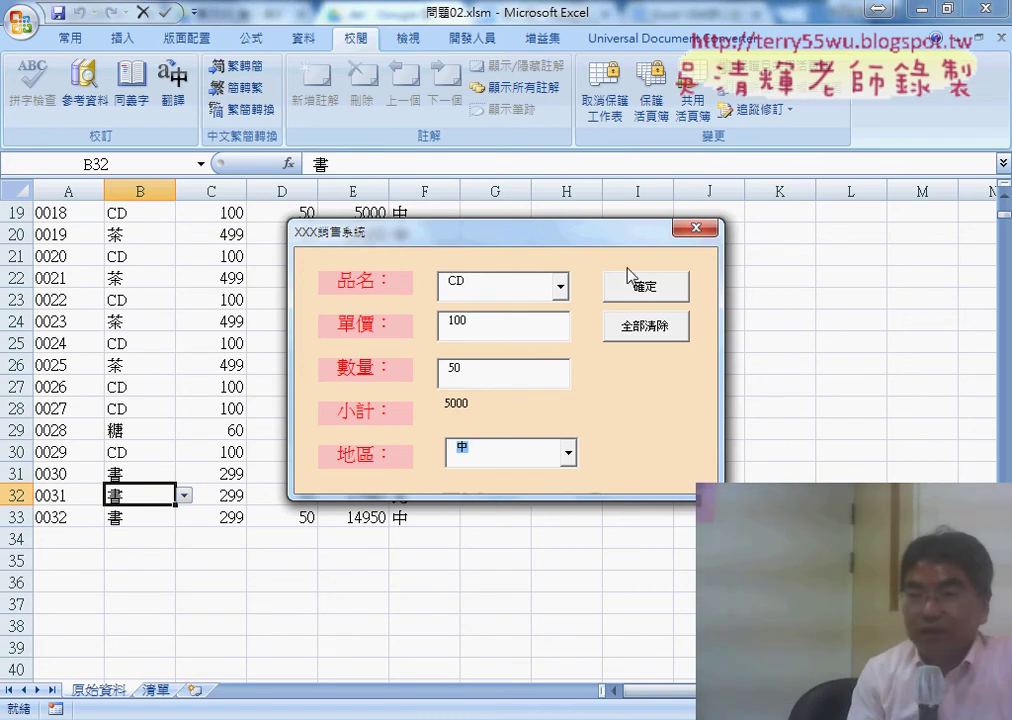
# Submit the entry so row 0033 is appended to the sheet, then close the form.
pyautogui.moveTo(600, 231); pyautogui.dragTo(771, 208)
pyautogui.click(815, 263)
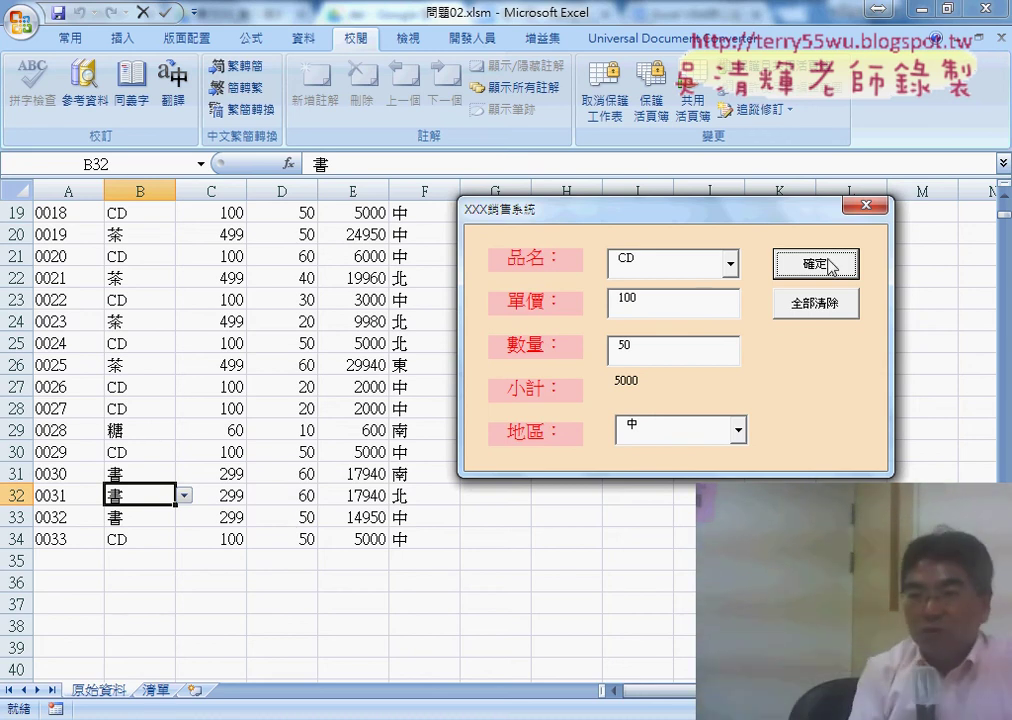
pyautogui.click(873, 206)
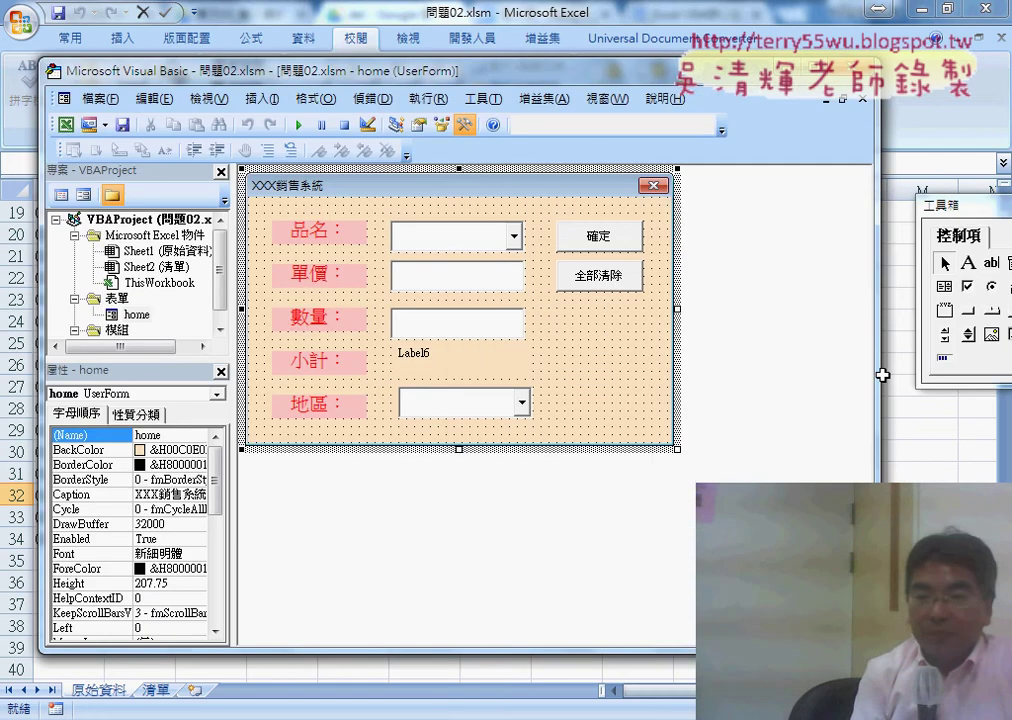
# Make a copy of the 原始資料 worksheet.
pyautogui.click(922, 495)
pyautogui.moveTo(106, 690); pyautogui.dragTo(152, 690)
pyautogui.scroll(3, 180, 639)
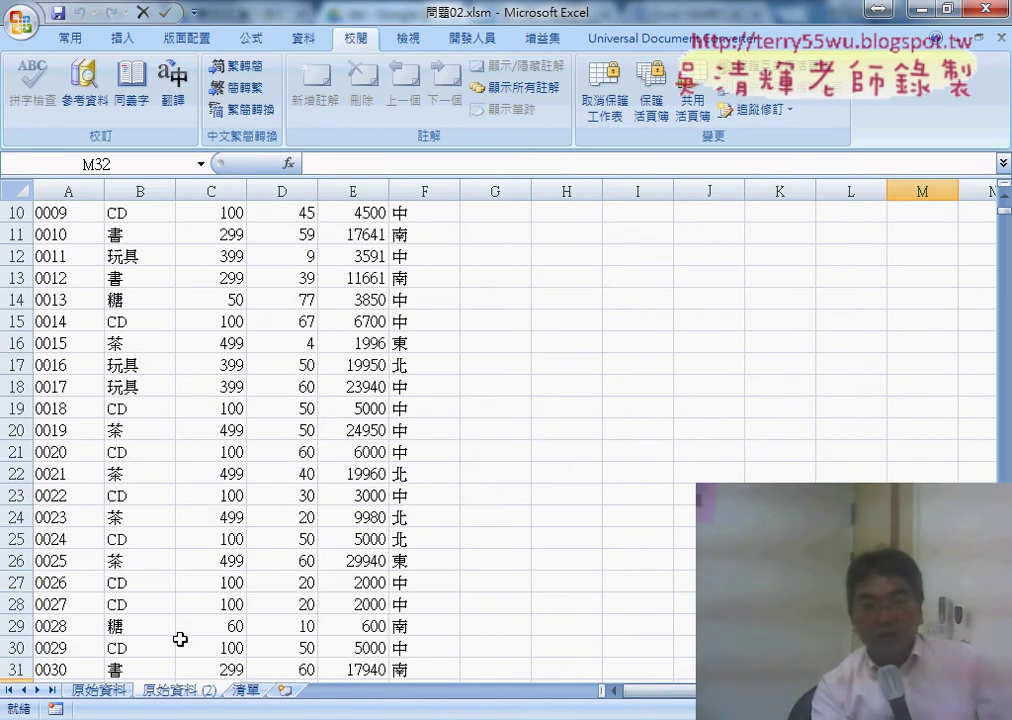
pyautogui.scroll(3, 180, 639)
# Select the data rows A2:F34, unprotect the sheet with its password, and delete them.
pyautogui.click(62, 238)
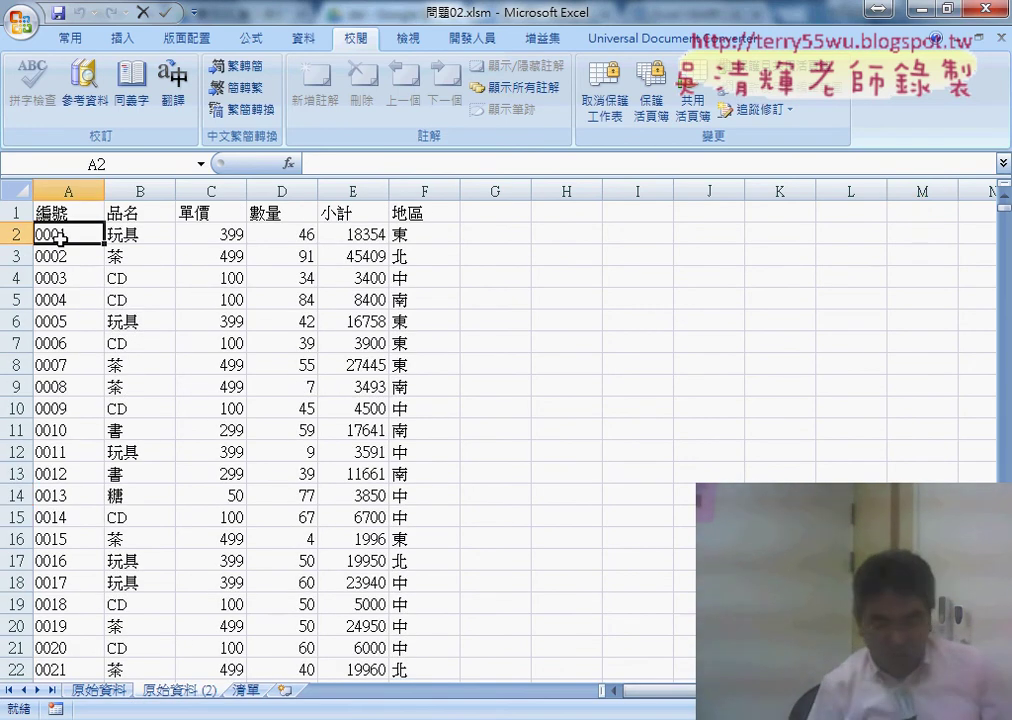
pyautogui.hotkey('ctrl', 'shift', 'Right')
pyautogui.hotkey('ctrl', 'shift', 'Down')
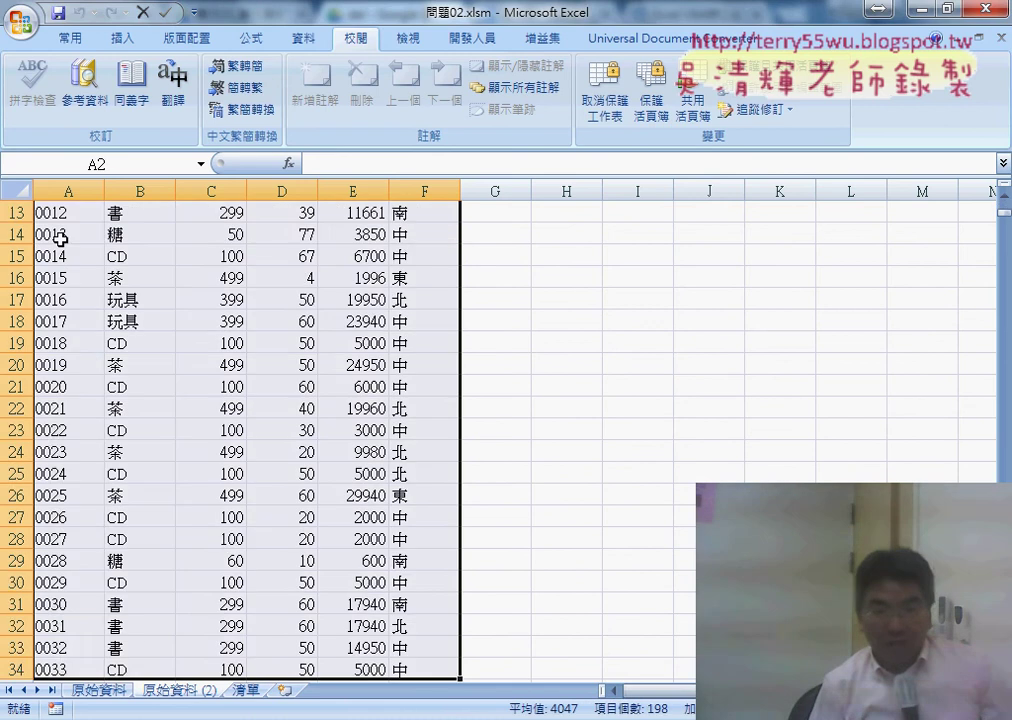
pyautogui.press('Delete')
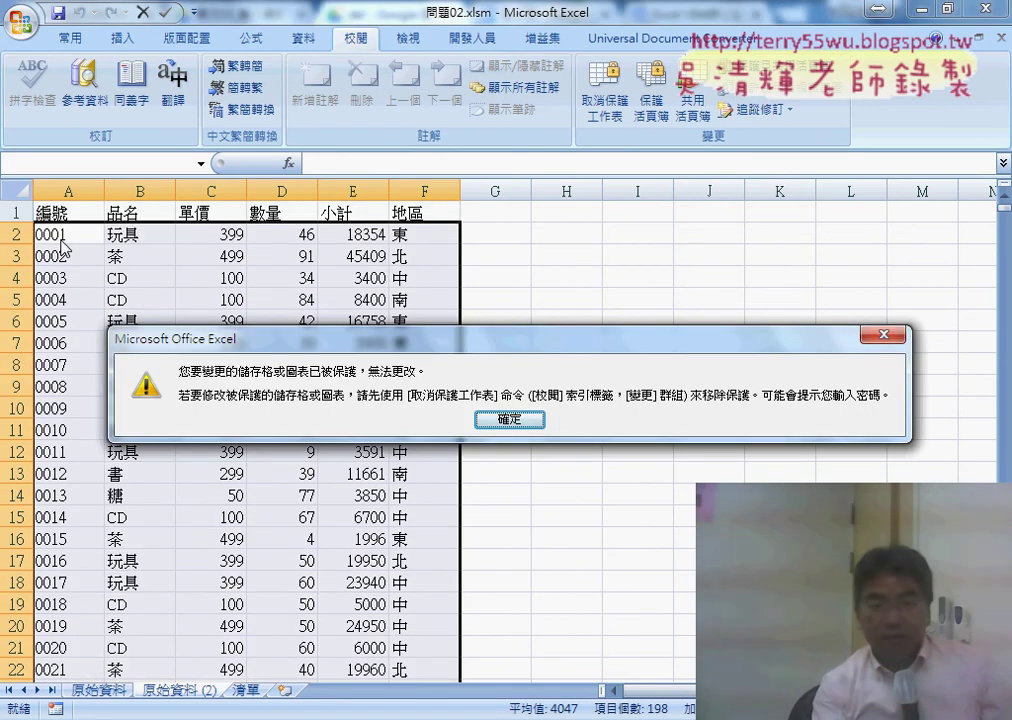
pyautogui.click(525, 420)
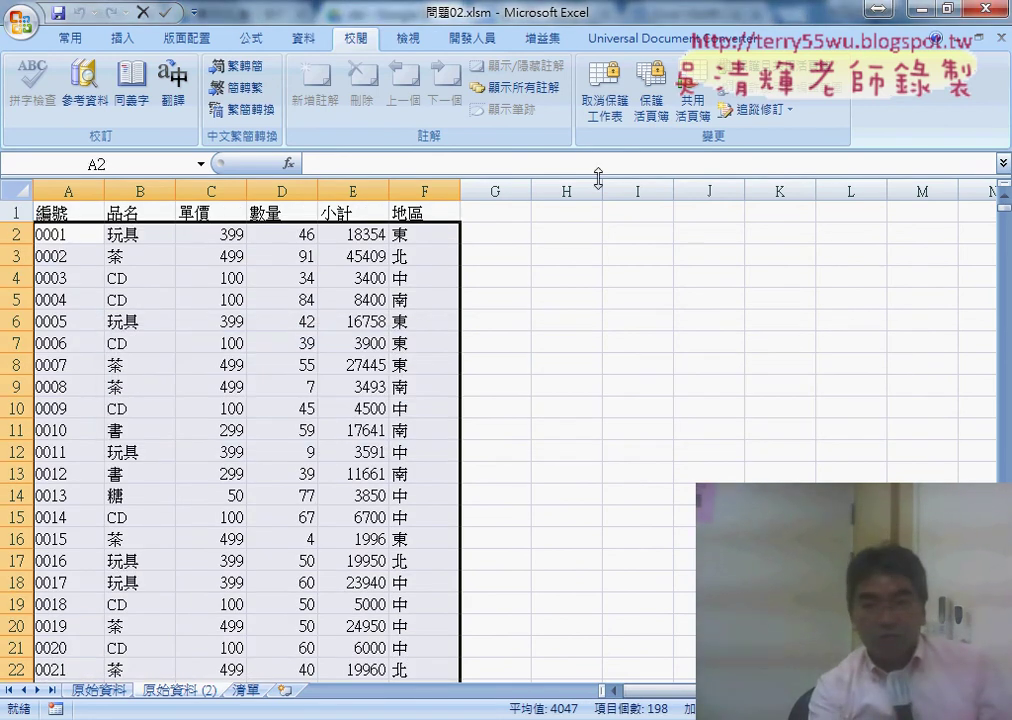
pyautogui.click(605, 115)
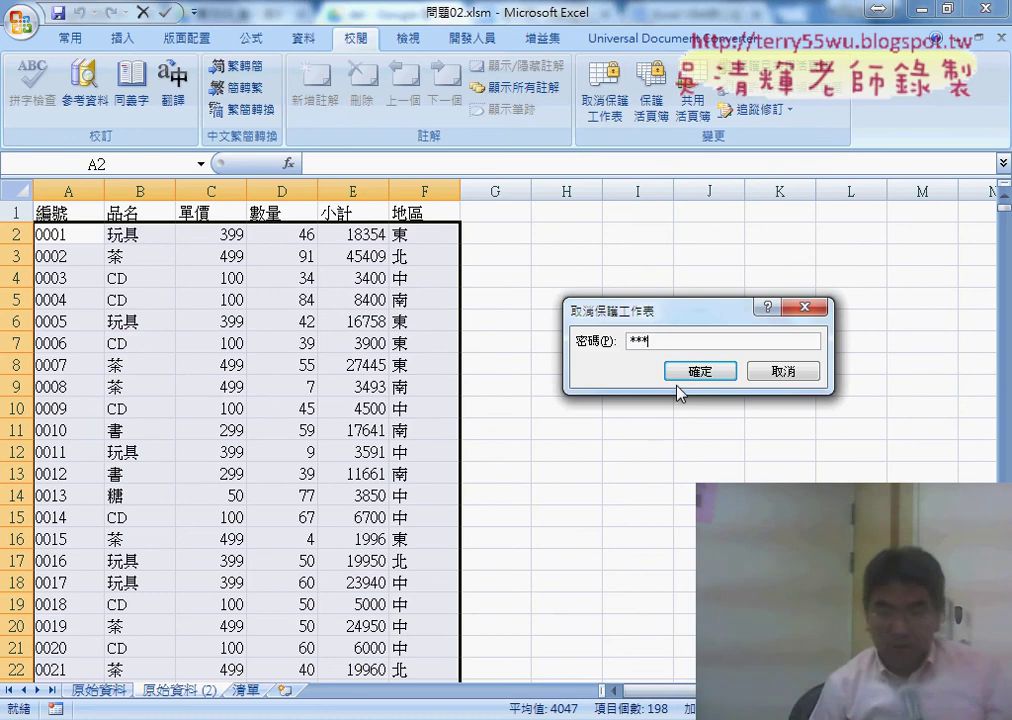
pyautogui.press('Return')
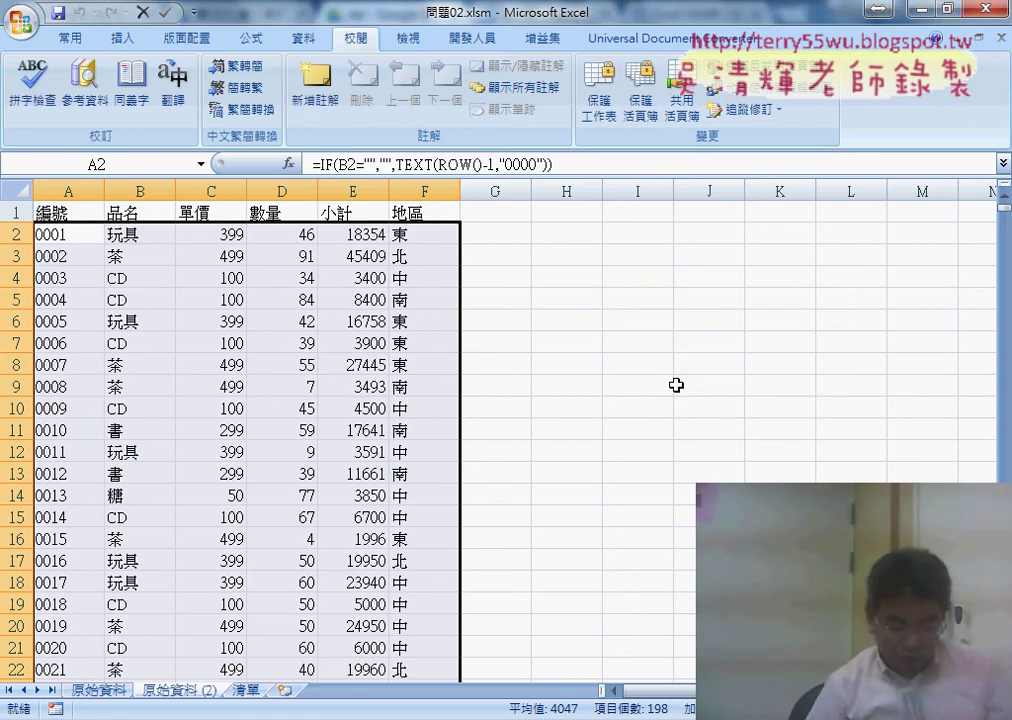
pyautogui.press('Delete')
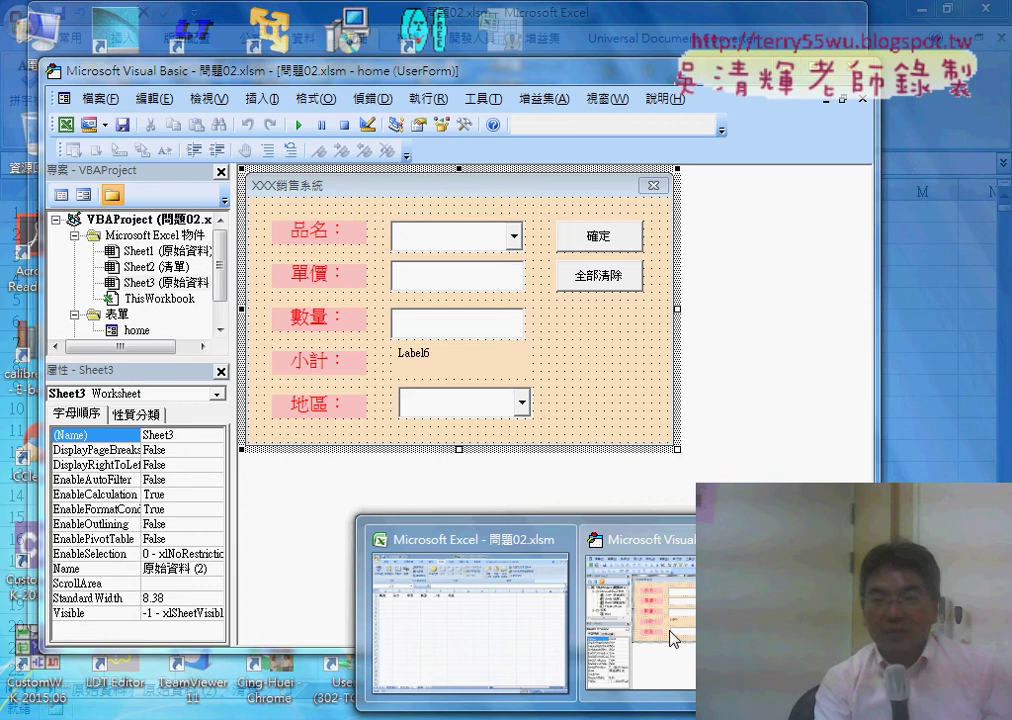
pyautogui.click(667, 645)
pyautogui.doubleClick(580, 238)
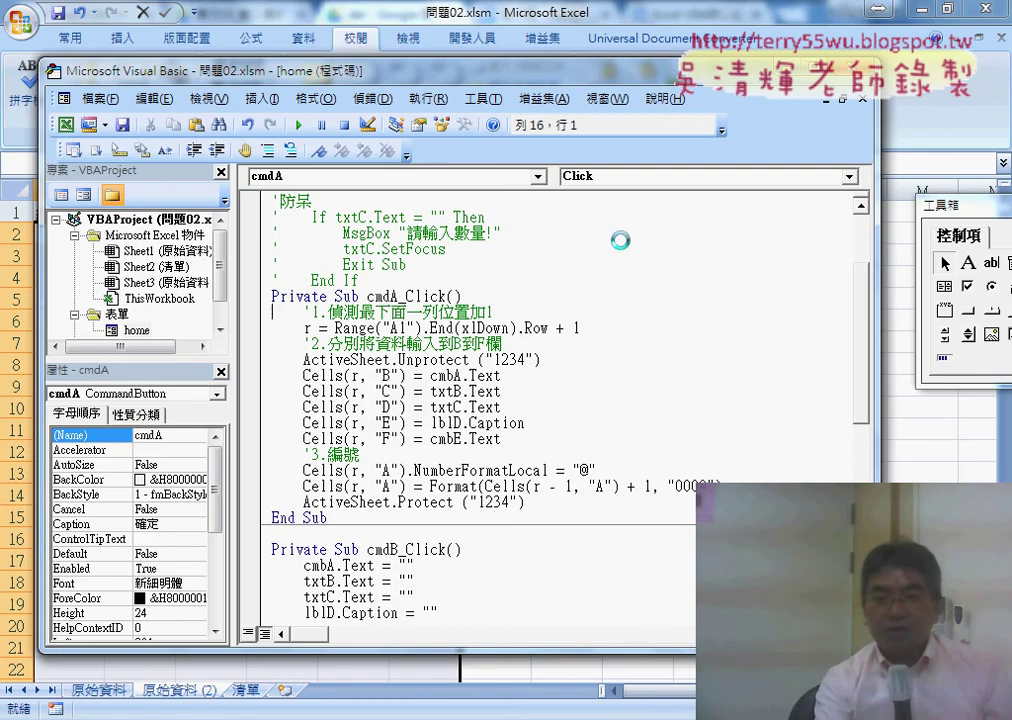
pyautogui.moveTo(492, 72); pyautogui.dragTo(729, 75)
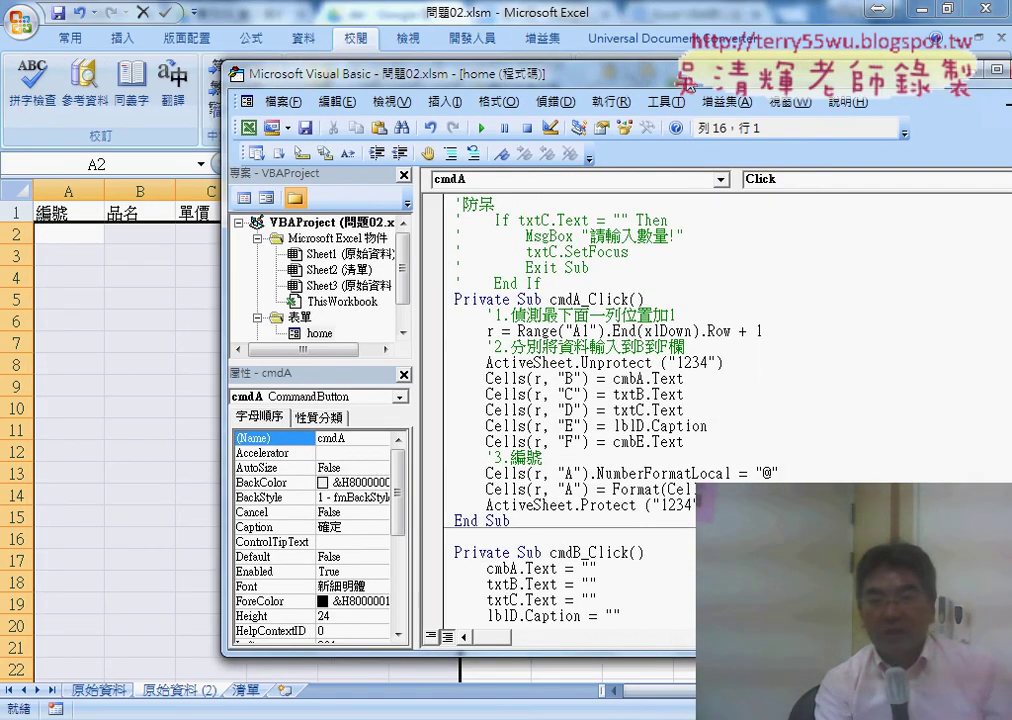
pyautogui.moveTo(821, 331); pyautogui.dragTo(576, 331)
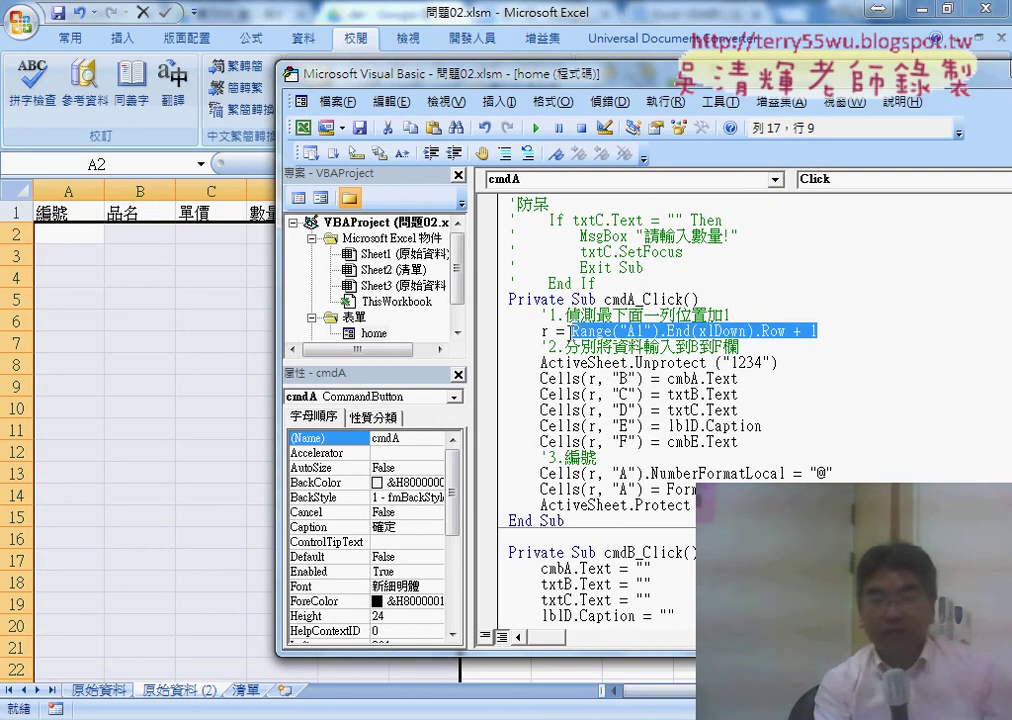
pyautogui.click(66, 214)
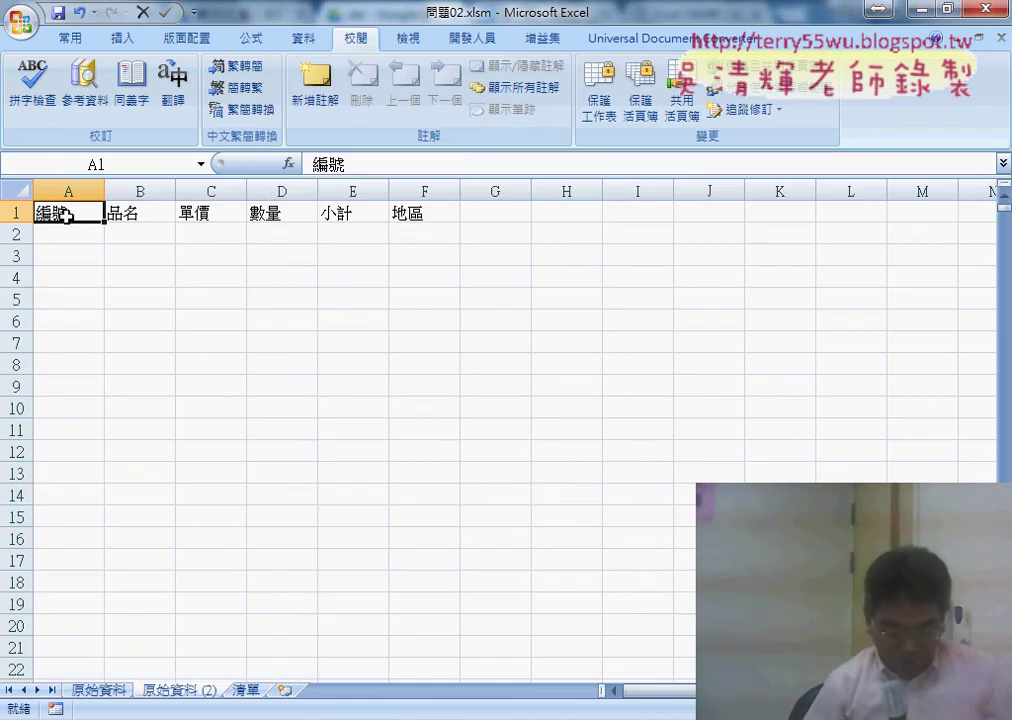
pyautogui.hotkey('ctrl', 'Down')
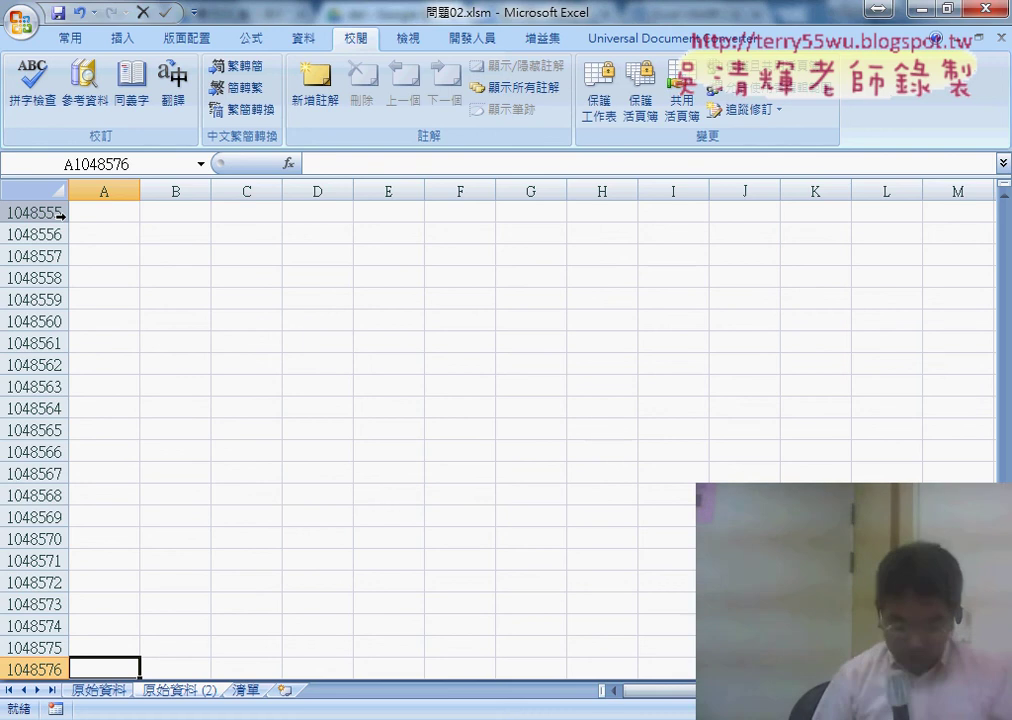
pyautogui.hotkey('ctrl', 'Up')
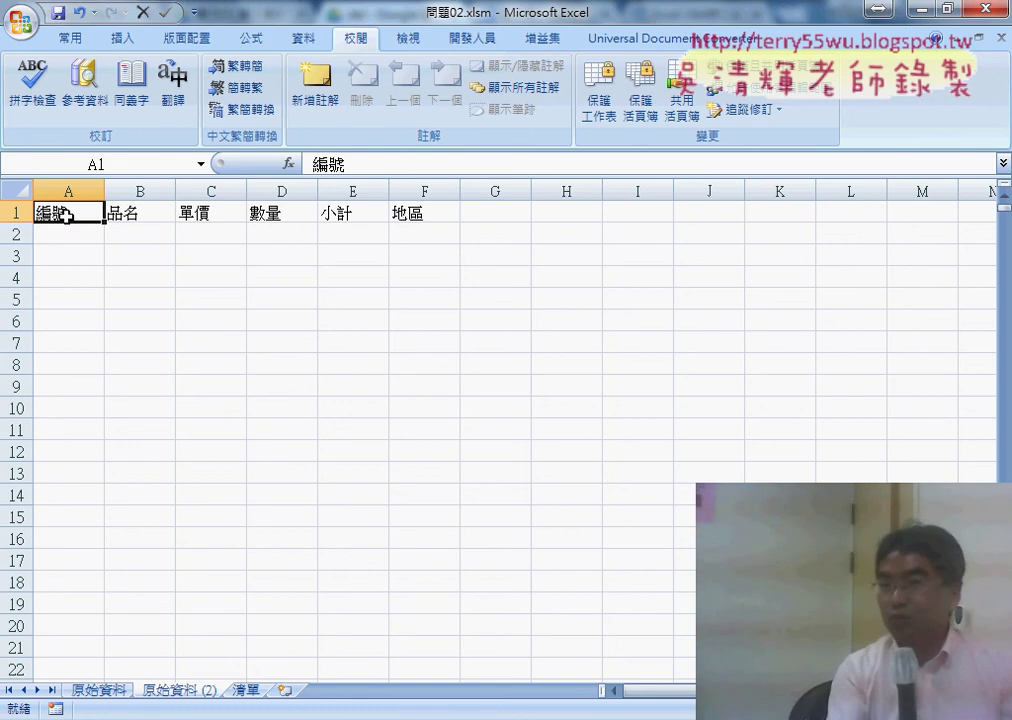
# Open the Visual Basic editor from the 開發人員 tab to view the cmdA_Click code.
pyautogui.click(470, 38)
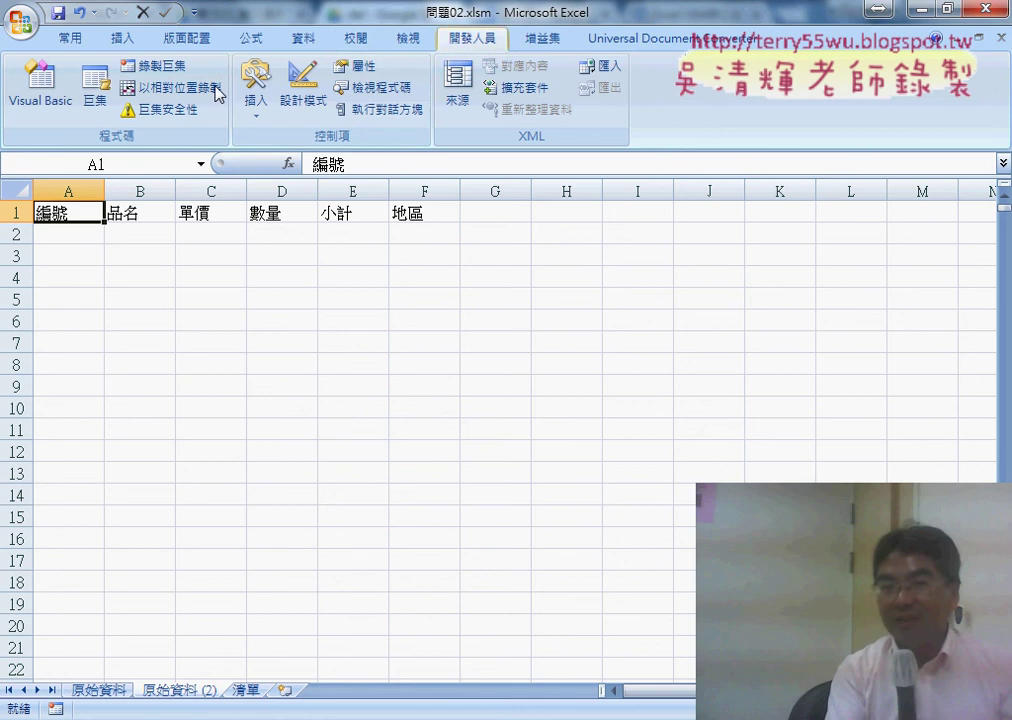
pyautogui.click(40, 88)
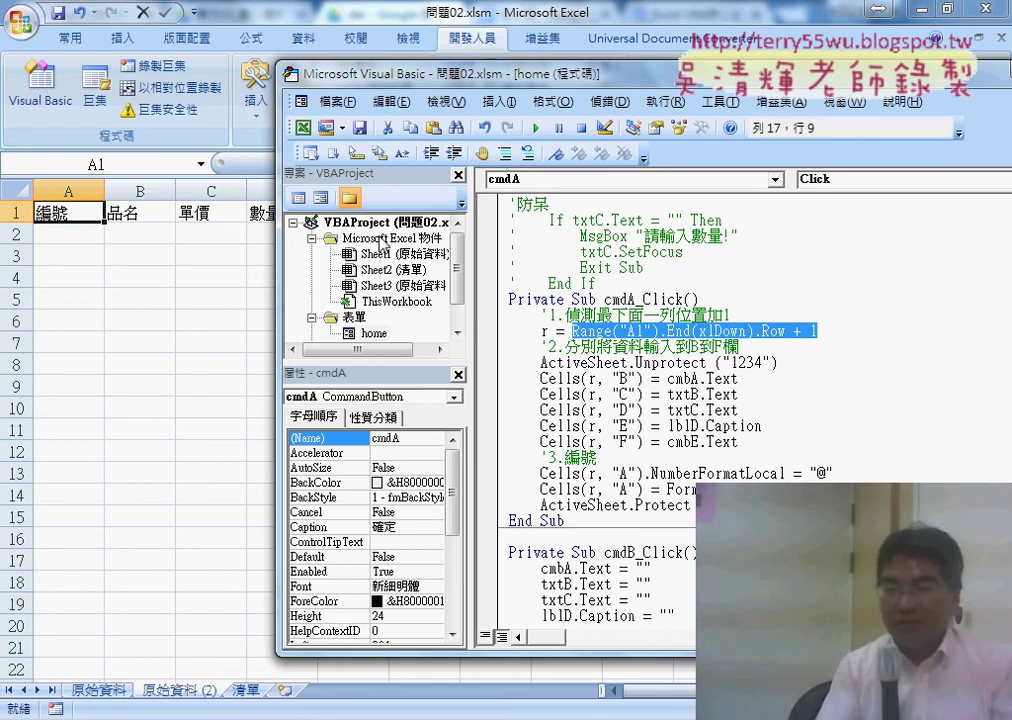
# Insert an If Range("A2") = "" Then line above the r = Range("A1").End(xlDown) lookup.
pyautogui.moveTo(818, 330); pyautogui.dragTo(566, 331)
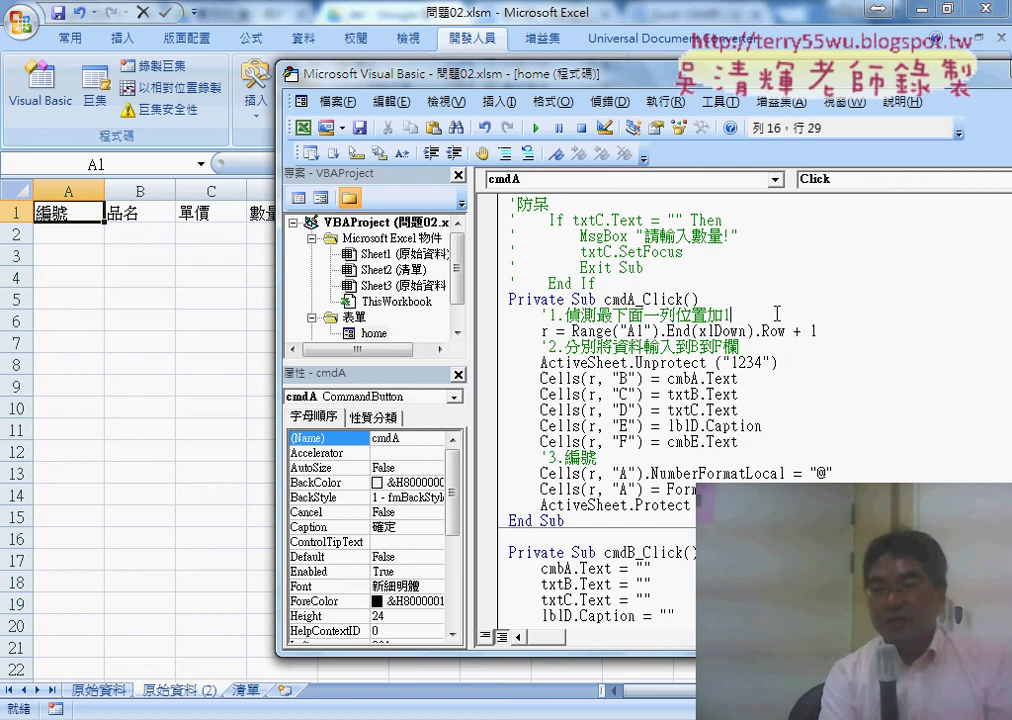
pyautogui.moveTo(819, 331); pyautogui.dragTo(541, 334)
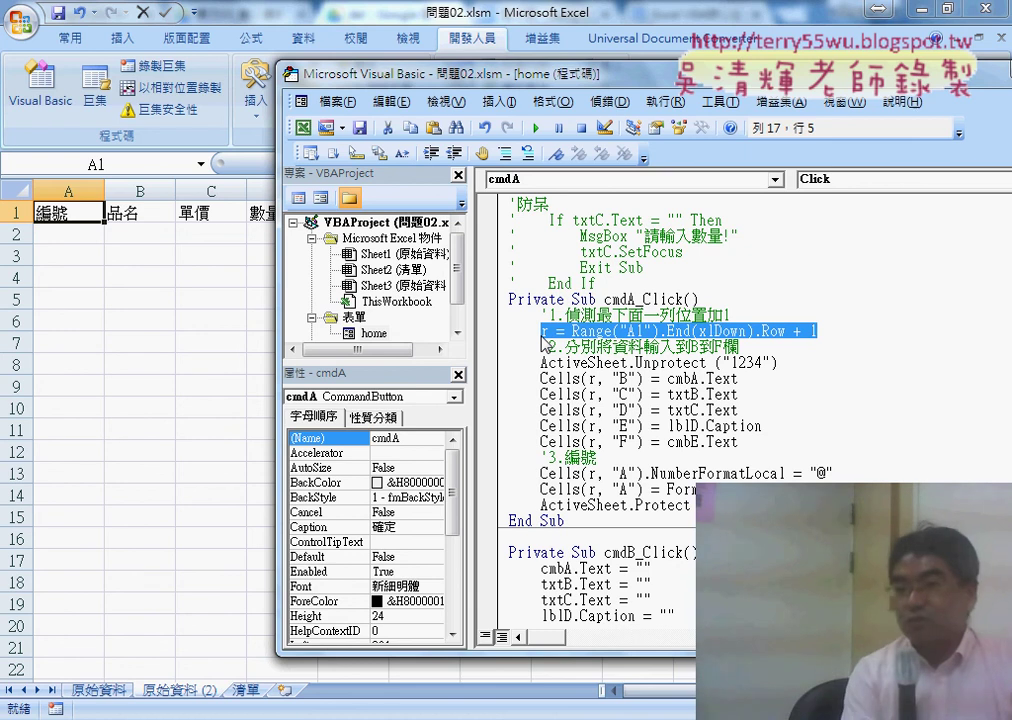
pyautogui.click(763, 300)
pyautogui.click(763, 316)
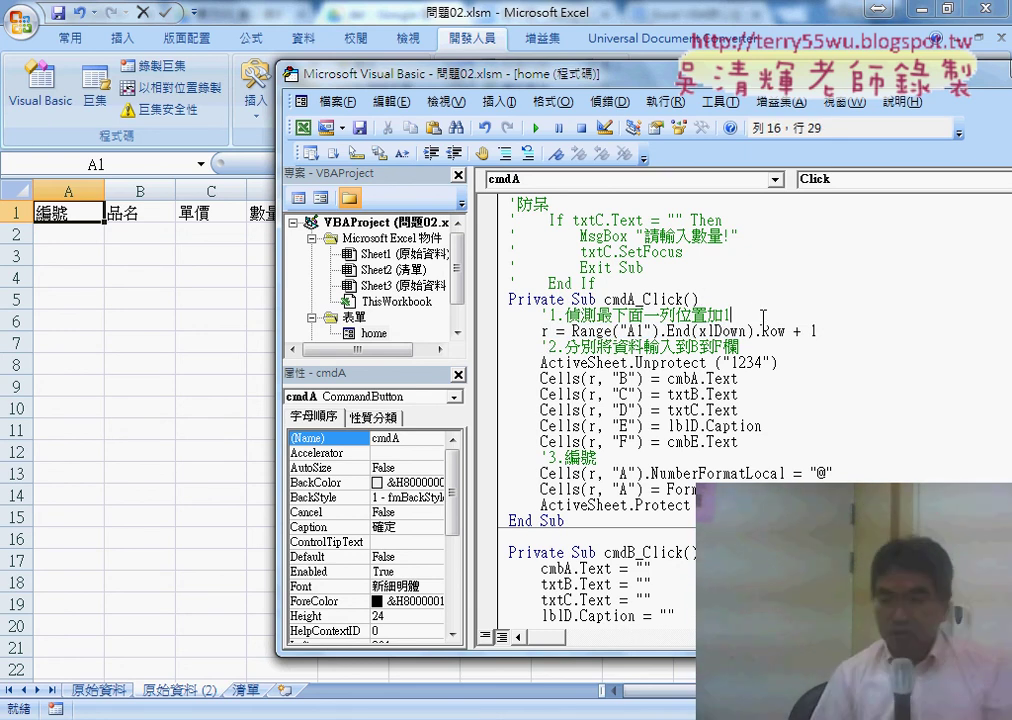
pyautogui.press('Return')
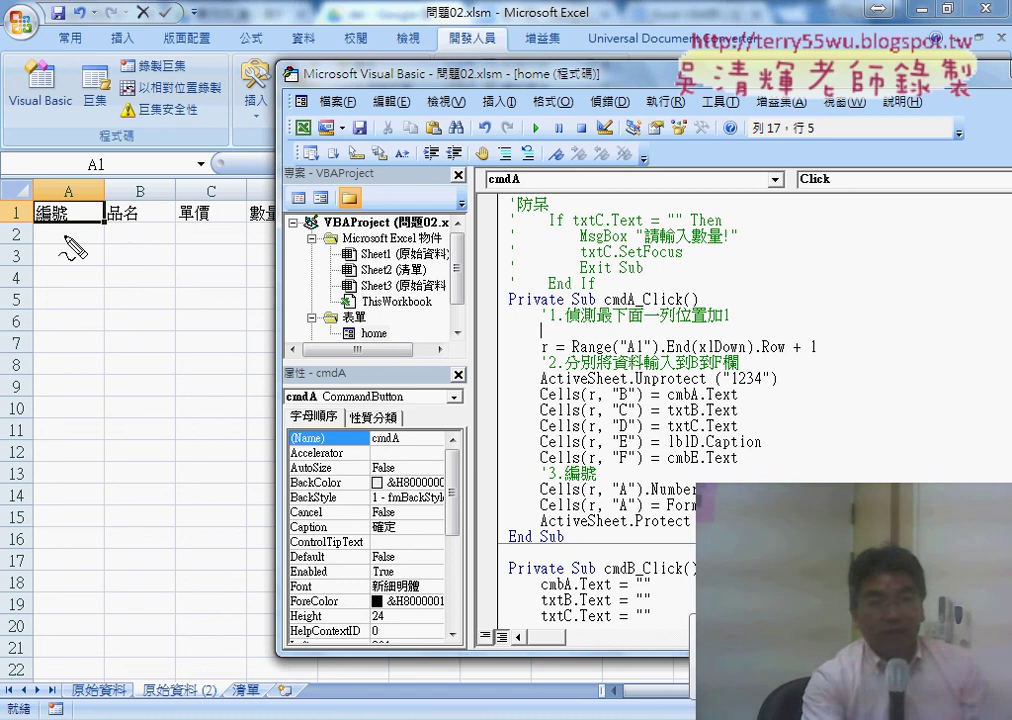
pyautogui.moveTo(66, 238); pyautogui.dragTo(72, 244)
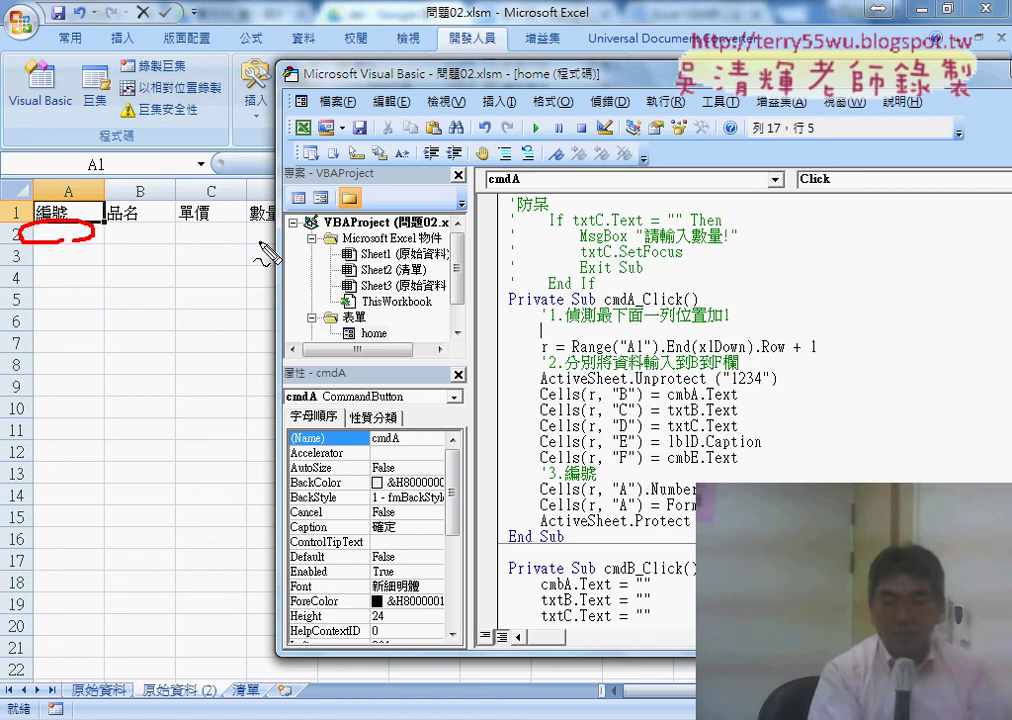
pyautogui.press('Escape')
pyautogui.click(529, 335)
pyautogui.write('if')
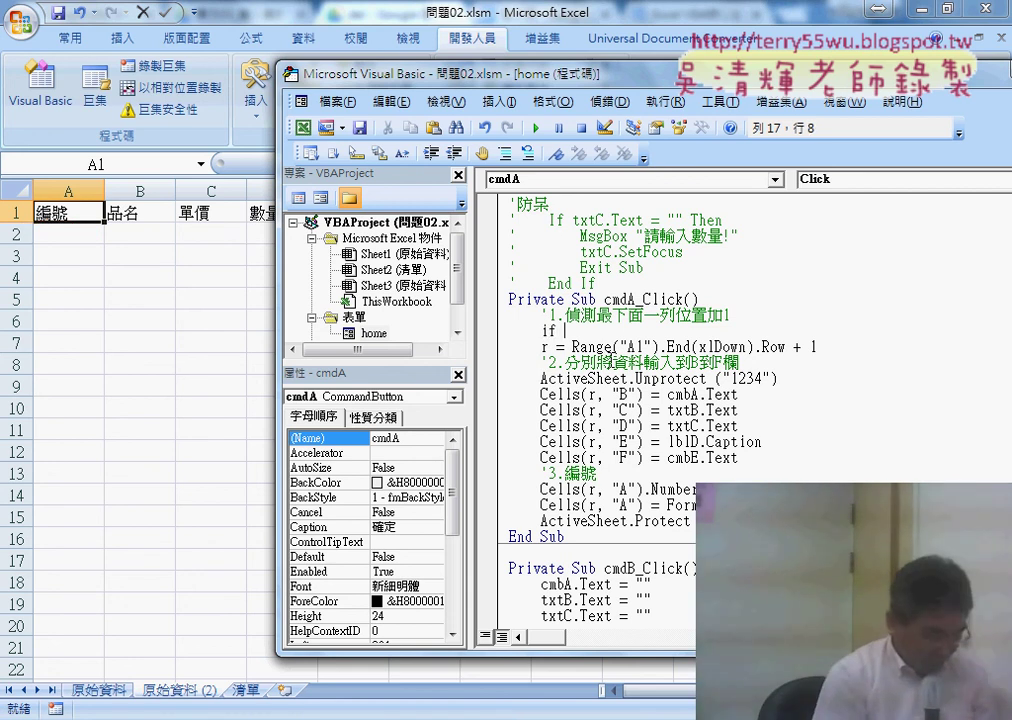
pyautogui.write('ran')
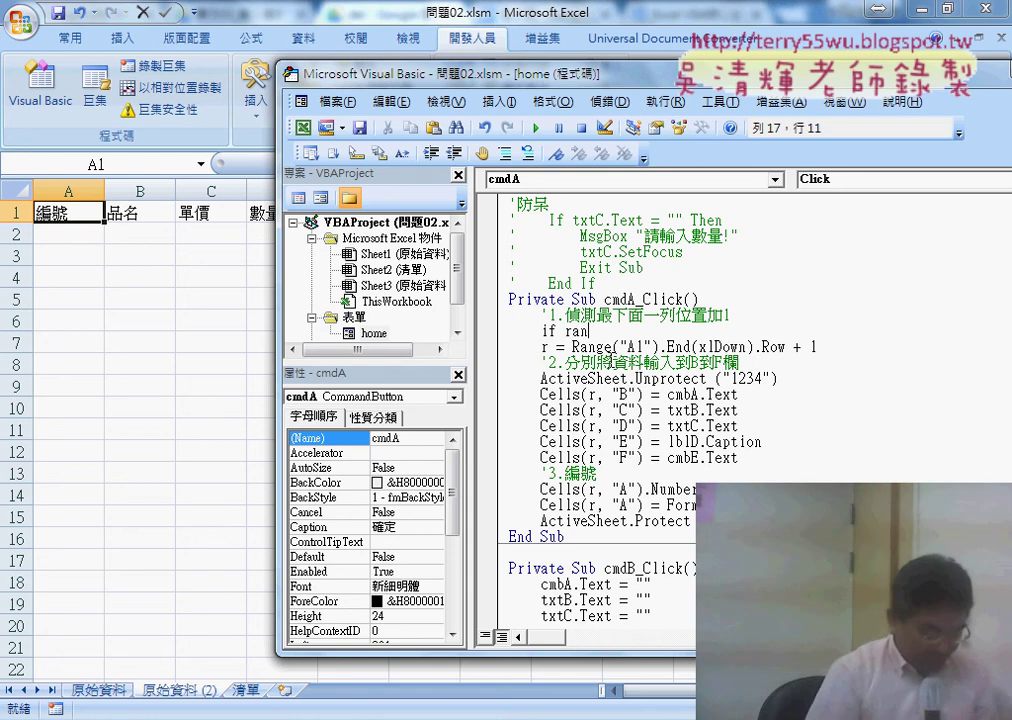
pyautogui.write('(')
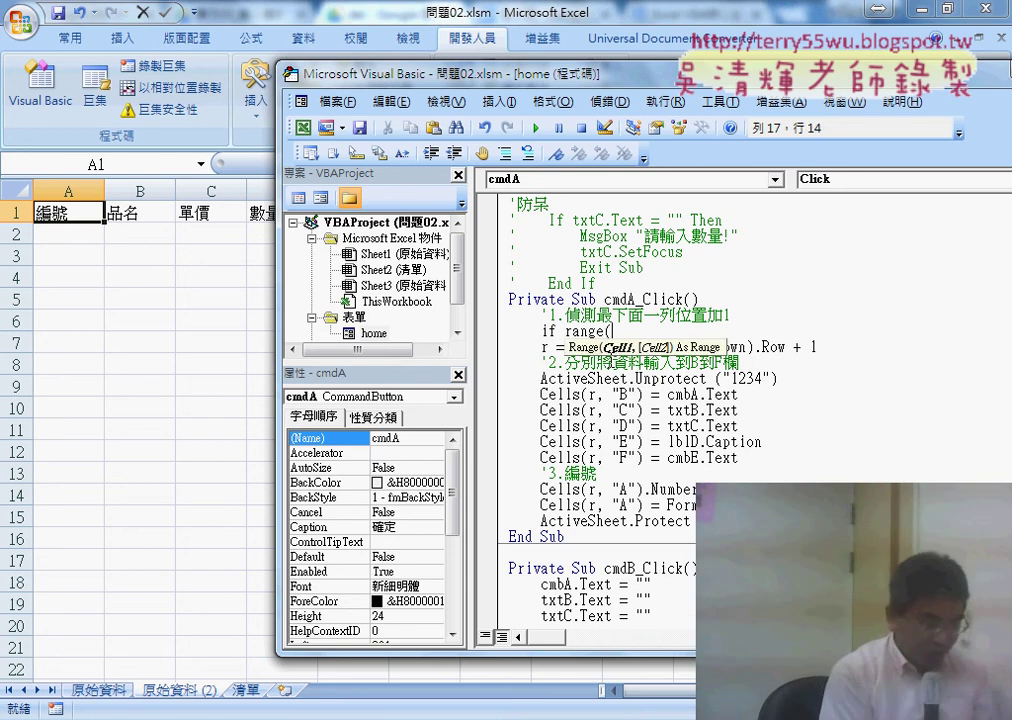
pyautogui.write('"A2')
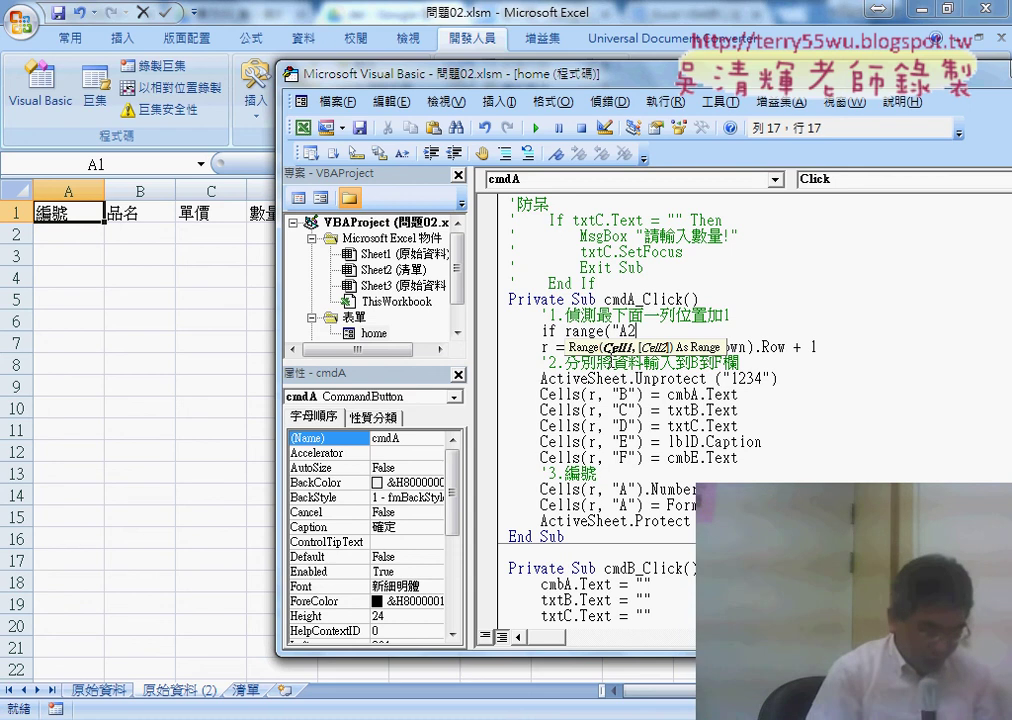
pyautogui.write(')=')
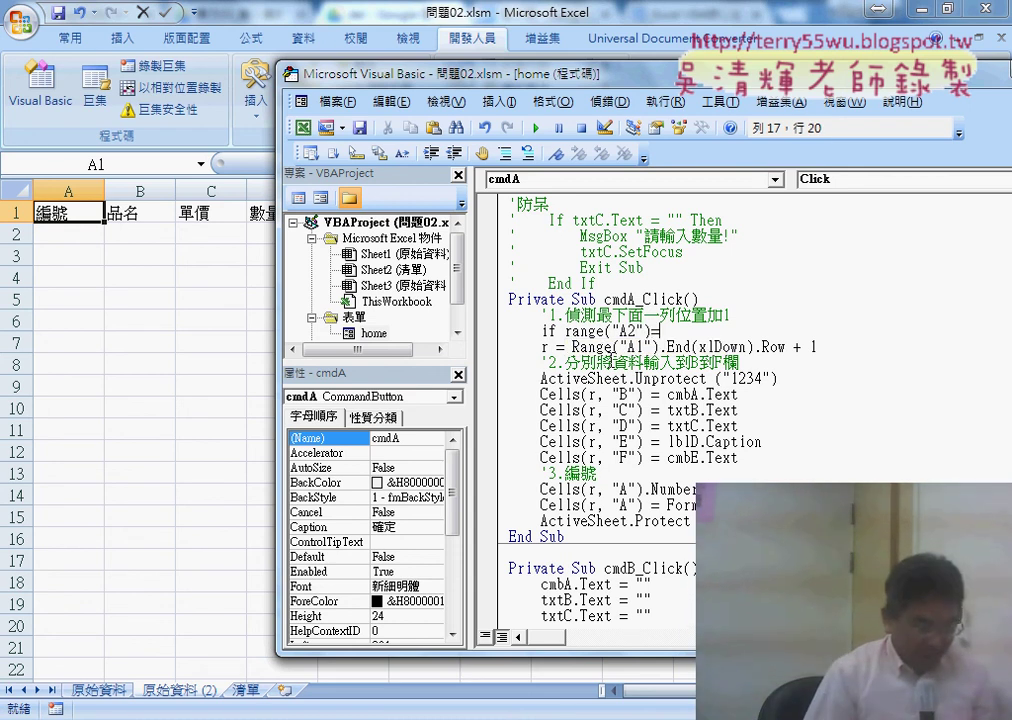
pyautogui.write('"" t')
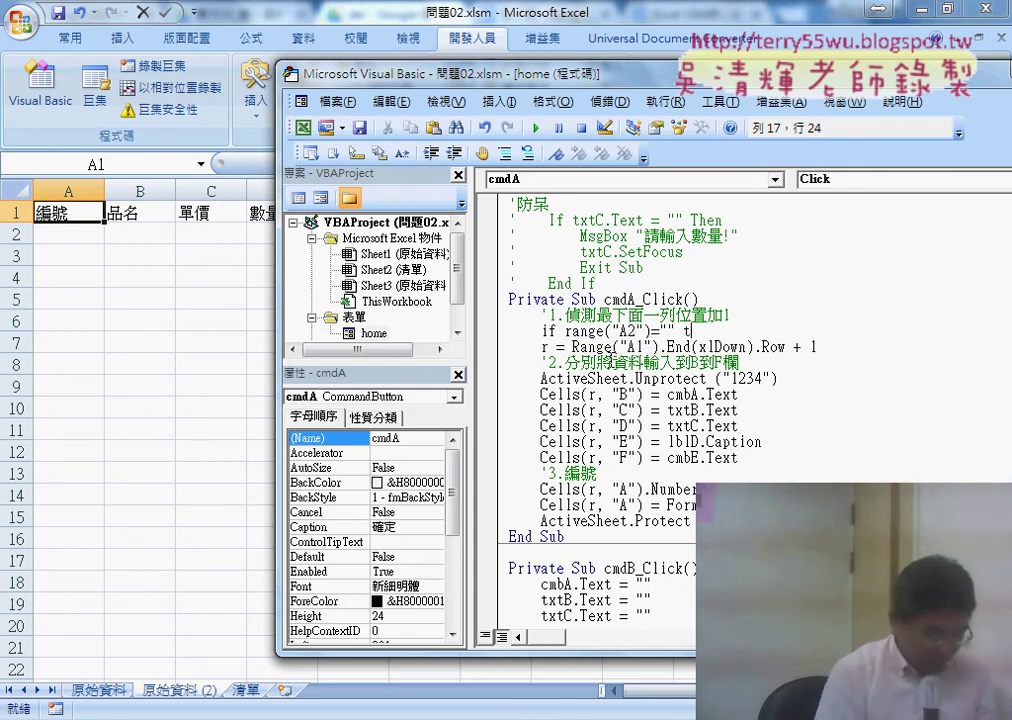
pyautogui.write('en')
pyautogui.press('Return')
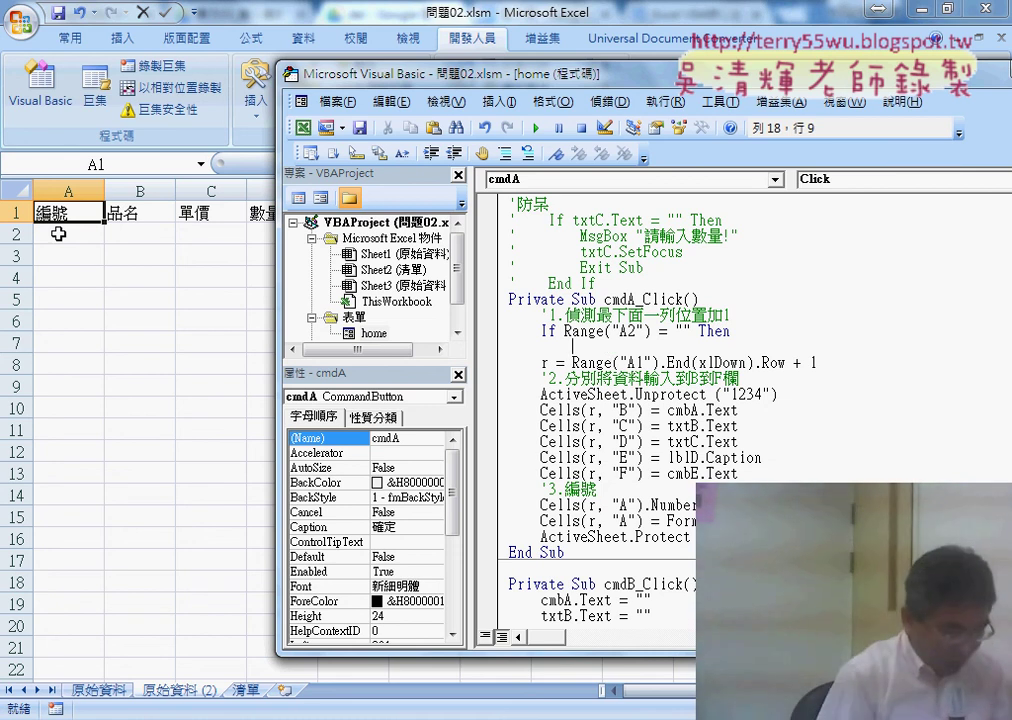
# Add r = 2 under Then, indent the End(xlDown) lookup under Else, and close with End If.
pyautogui.press('Tab')
pyautogui.write('r=')
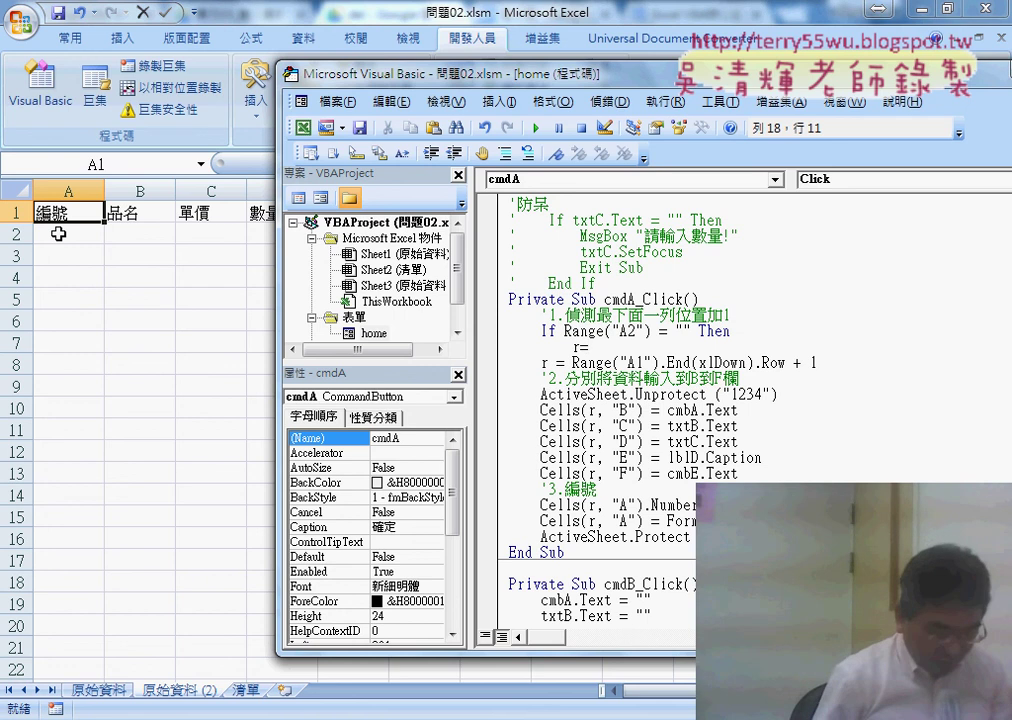
pyautogui.write('2')
pyautogui.press('Return')
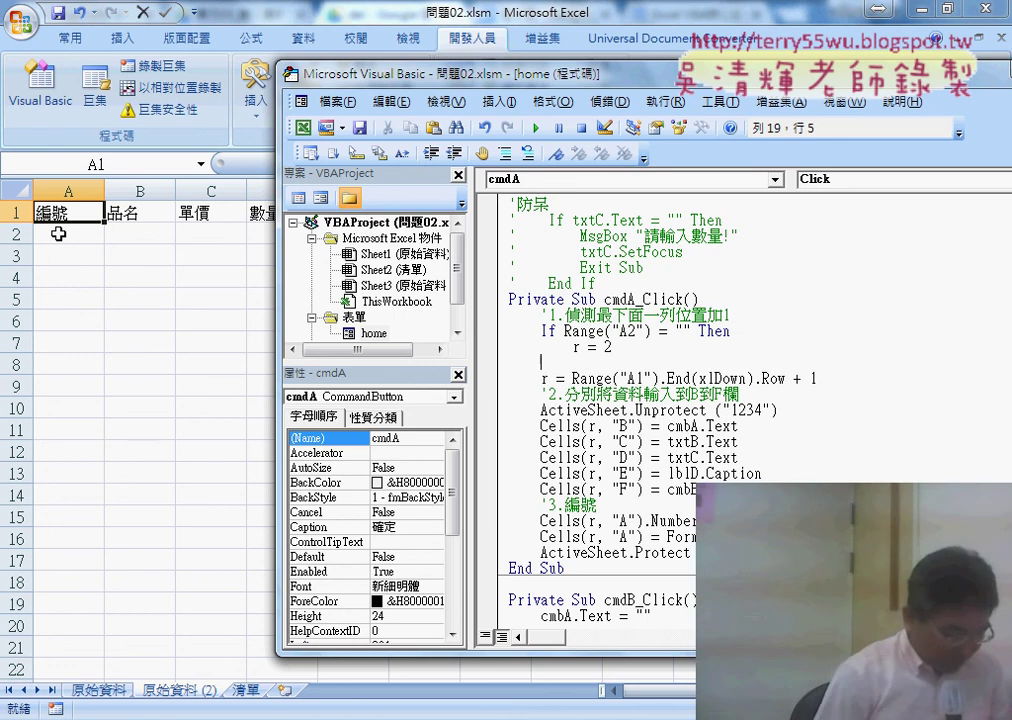
pyautogui.press('BackSpace')
pyautogui.write('else')
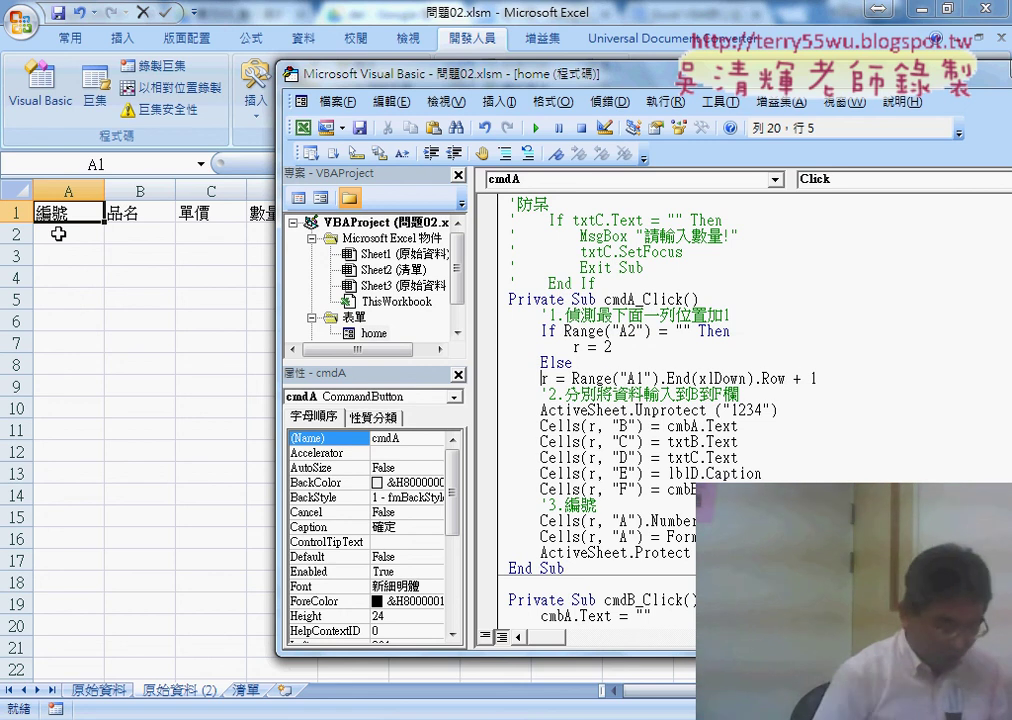
pyautogui.press('Tab')
pyautogui.press('End')
pyautogui.press('Return')
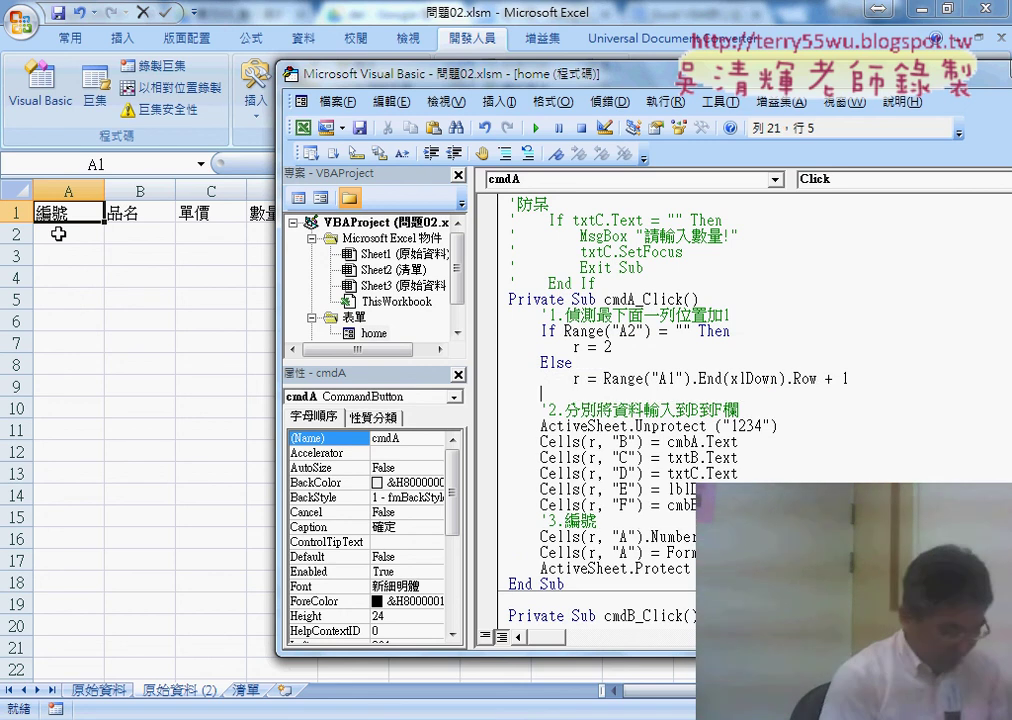
pyautogui.press('BackSpace')
pyautogui.write('end')
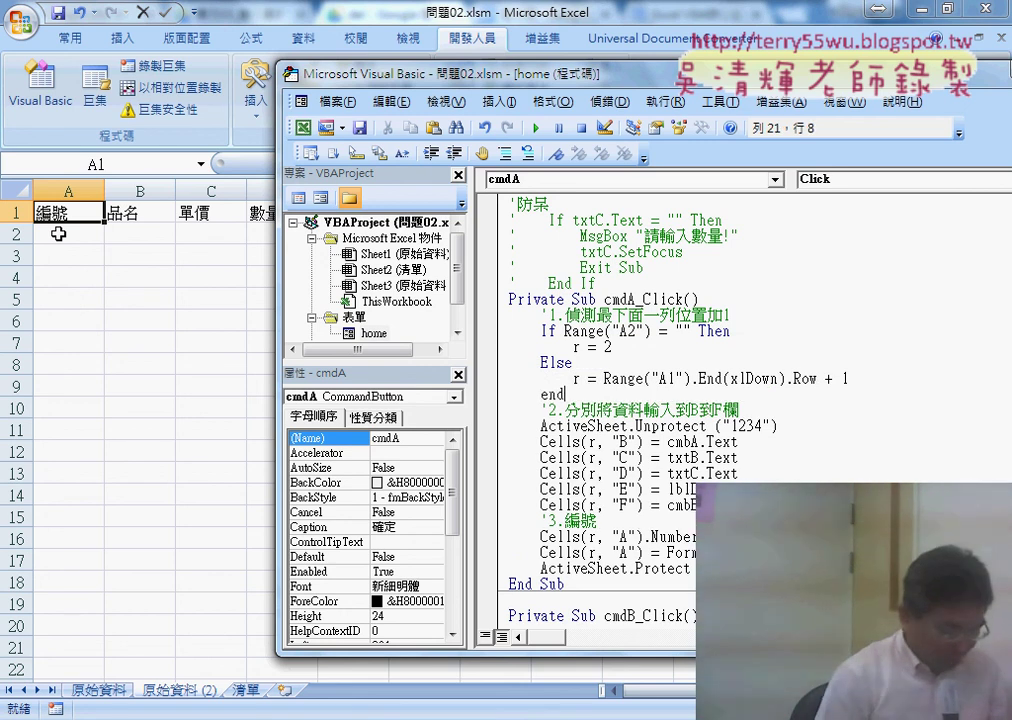
pyautogui.write(' if')
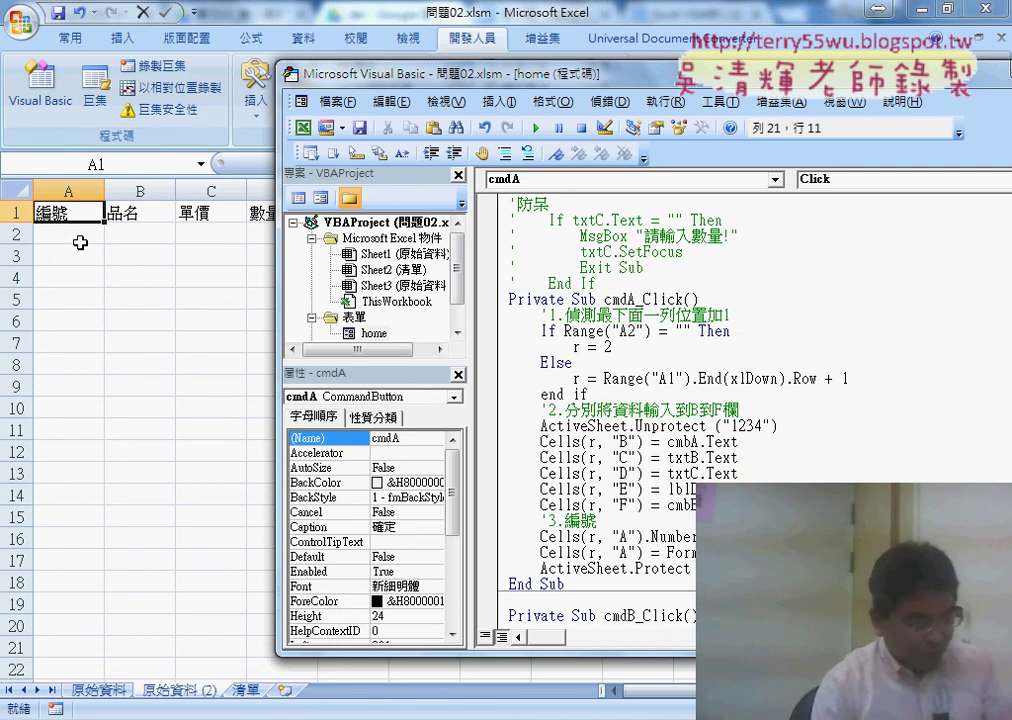
pyautogui.click(660, 411)
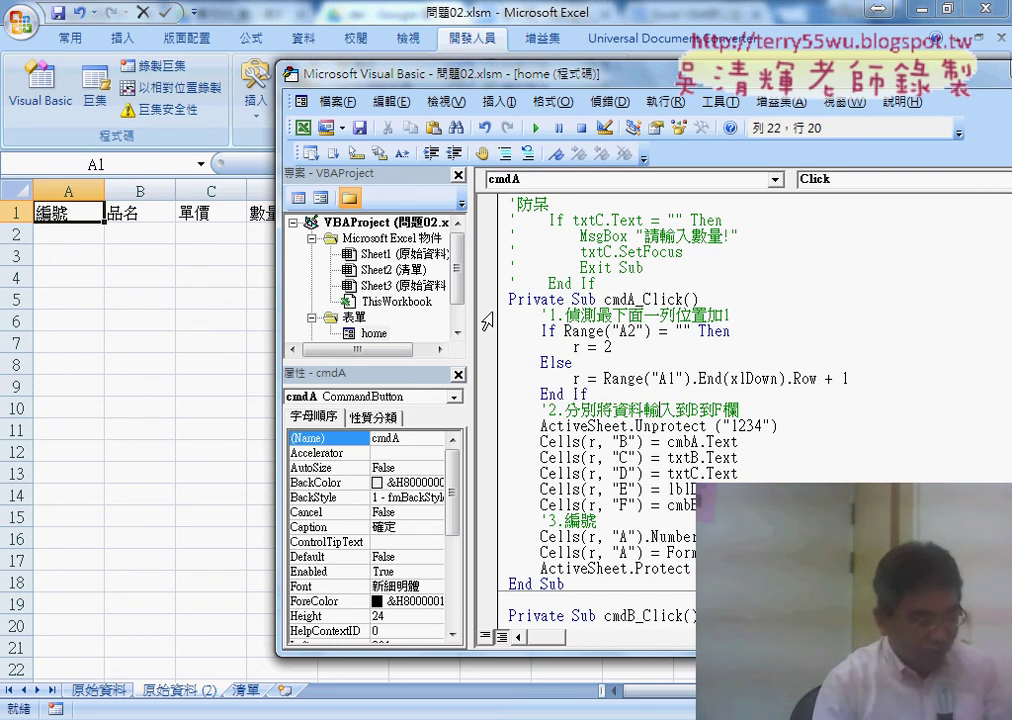
pyautogui.moveTo(612, 347); pyautogui.dragTo(574, 347)
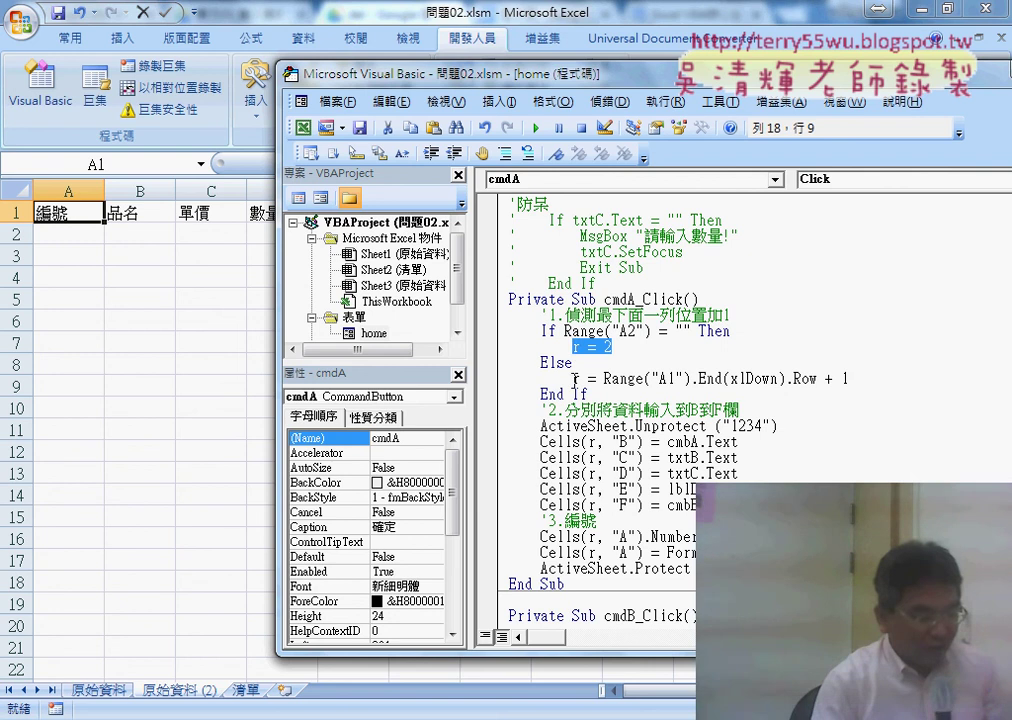
pyautogui.click(575, 379)
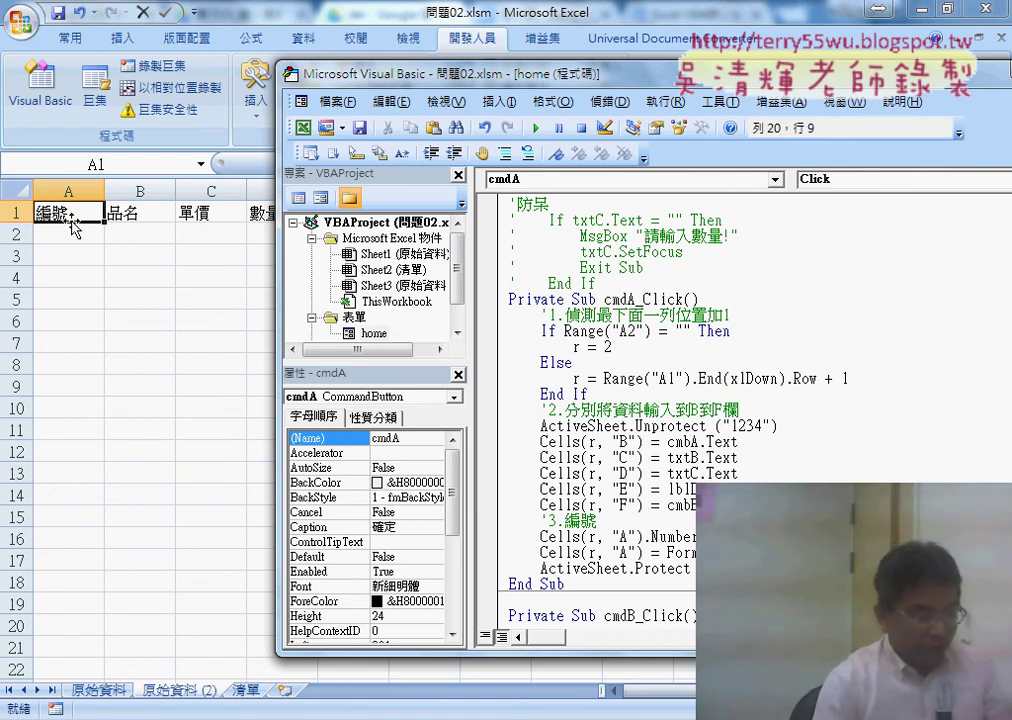
# Paste a copy of the If Range("A2") block below the NumberFormatLocal line.
pyautogui.scroll(-1, 597, 389)
pyautogui.scroll(-2, 620, 393)
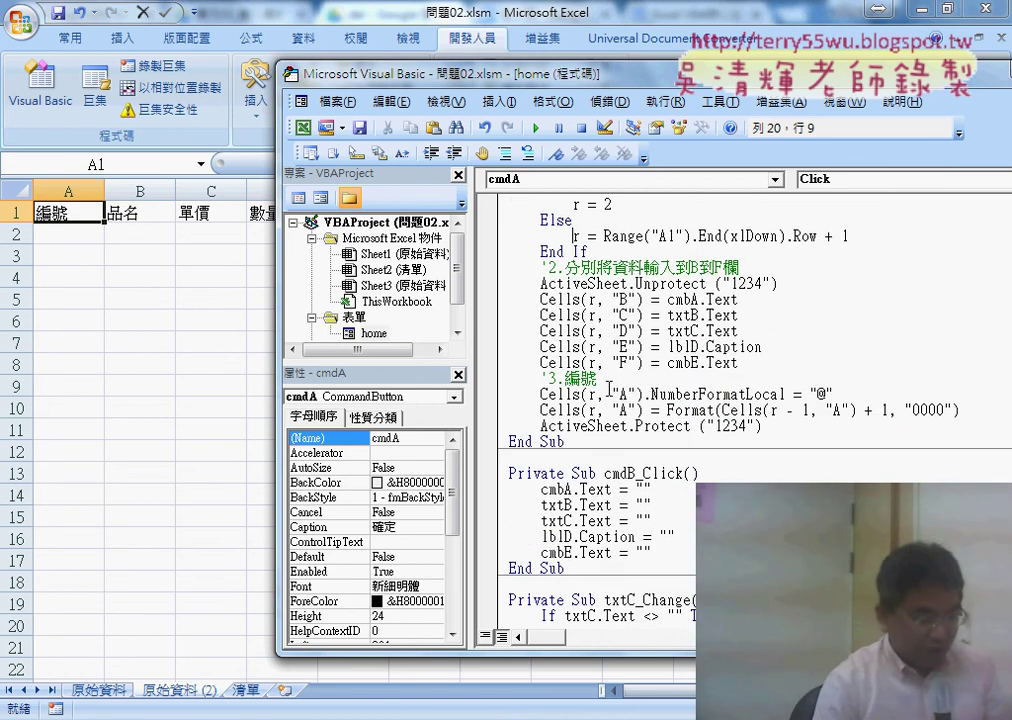
pyautogui.click(807, 411)
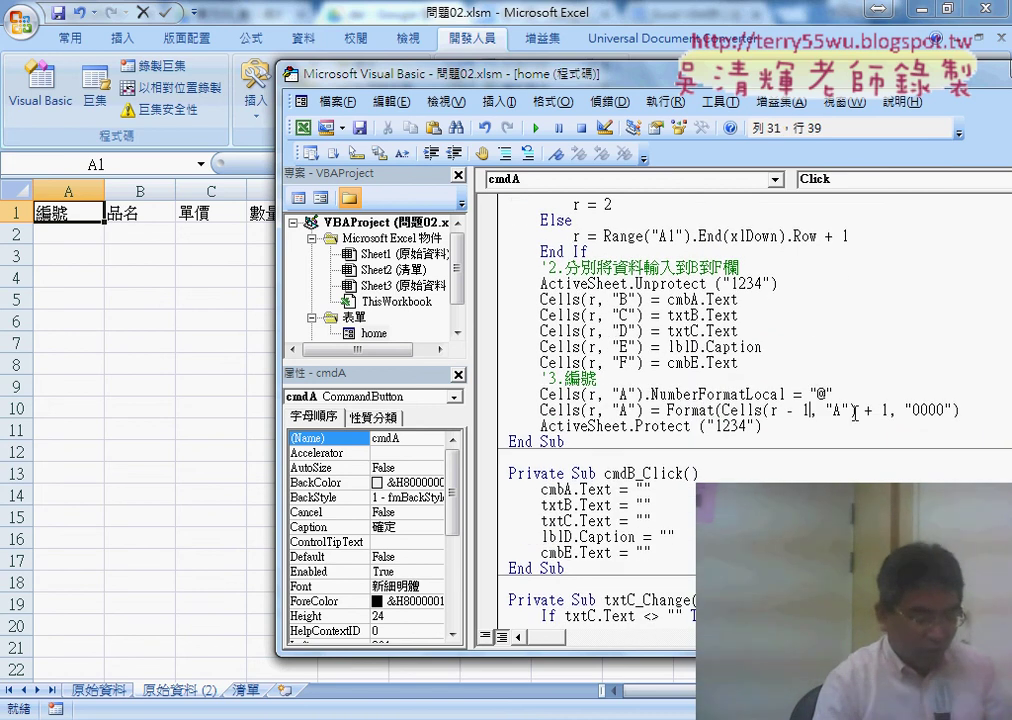
pyautogui.moveTo(960, 410); pyautogui.dragTo(530, 409)
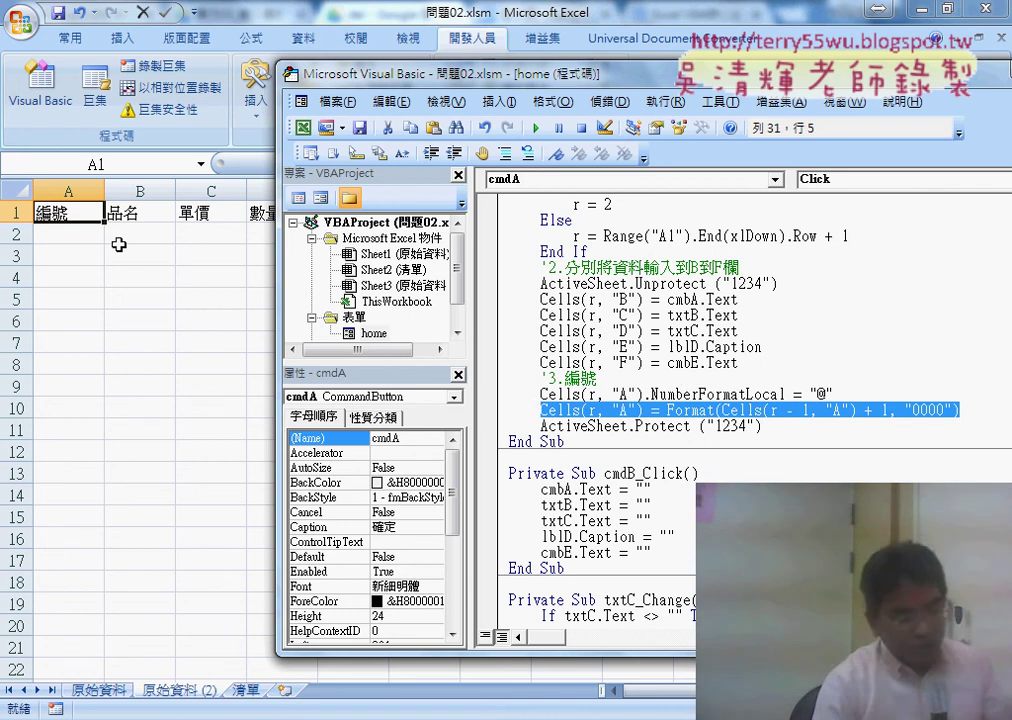
pyautogui.click(859, 397)
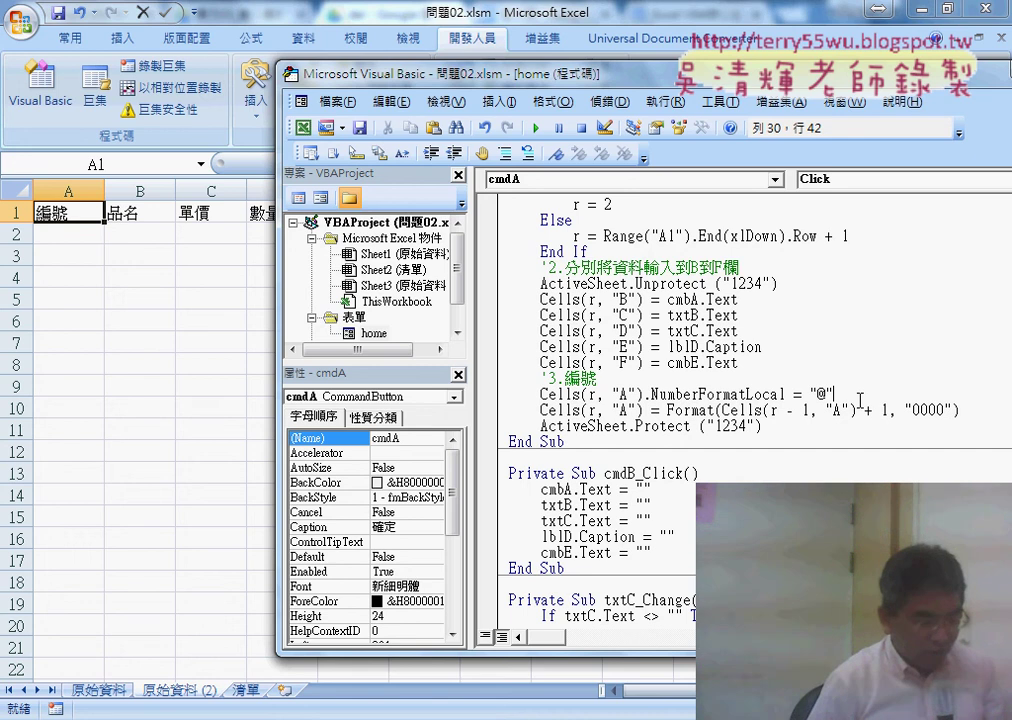
pyautogui.press('Return')
pyautogui.press('Return')
pyautogui.press('Up')
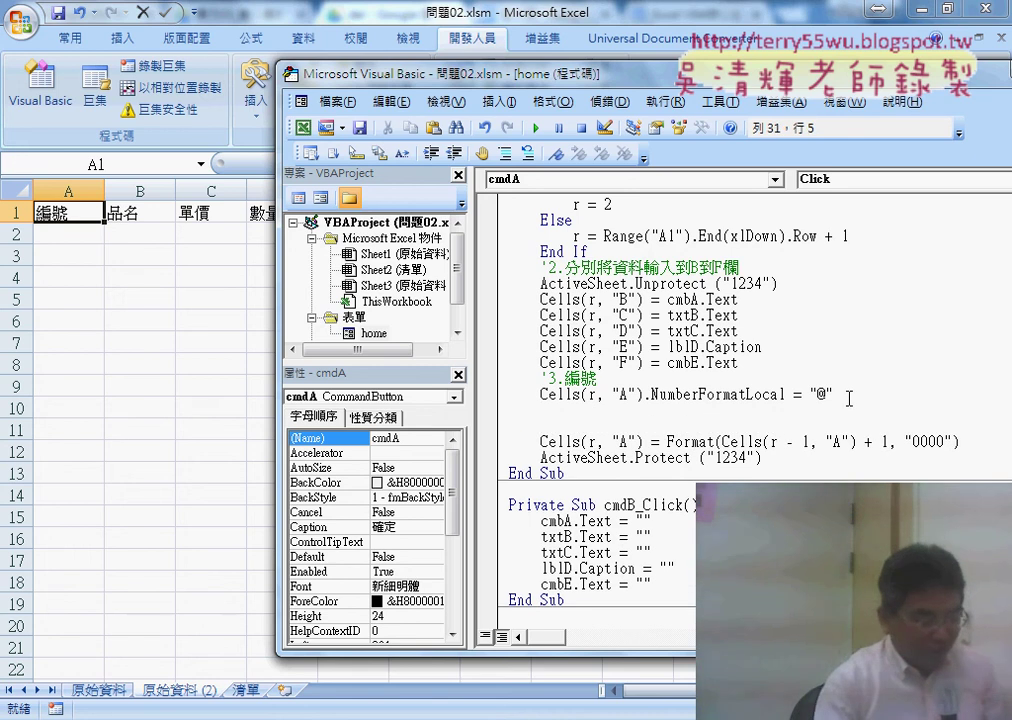
pyautogui.scroll(1, 700, 350)
pyautogui.moveTo(484, 299); pyautogui.dragTo(484, 237)
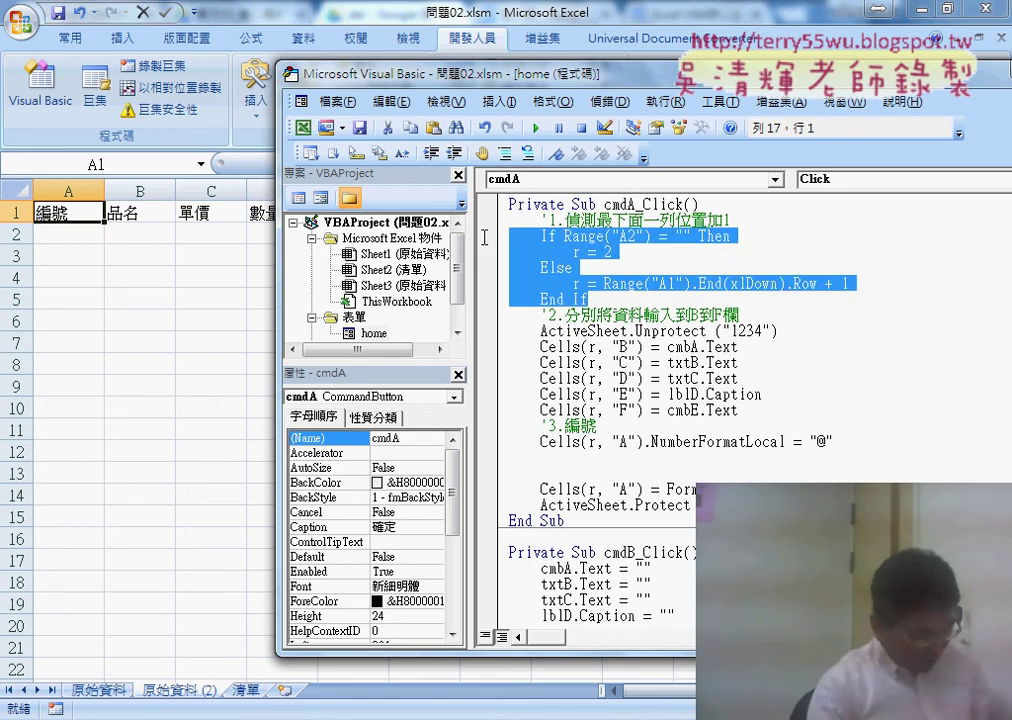
pyautogui.hotkey('ctrl', 'c')
pyautogui.click(528, 456)
pyautogui.hotkey('ctrl', 'v')
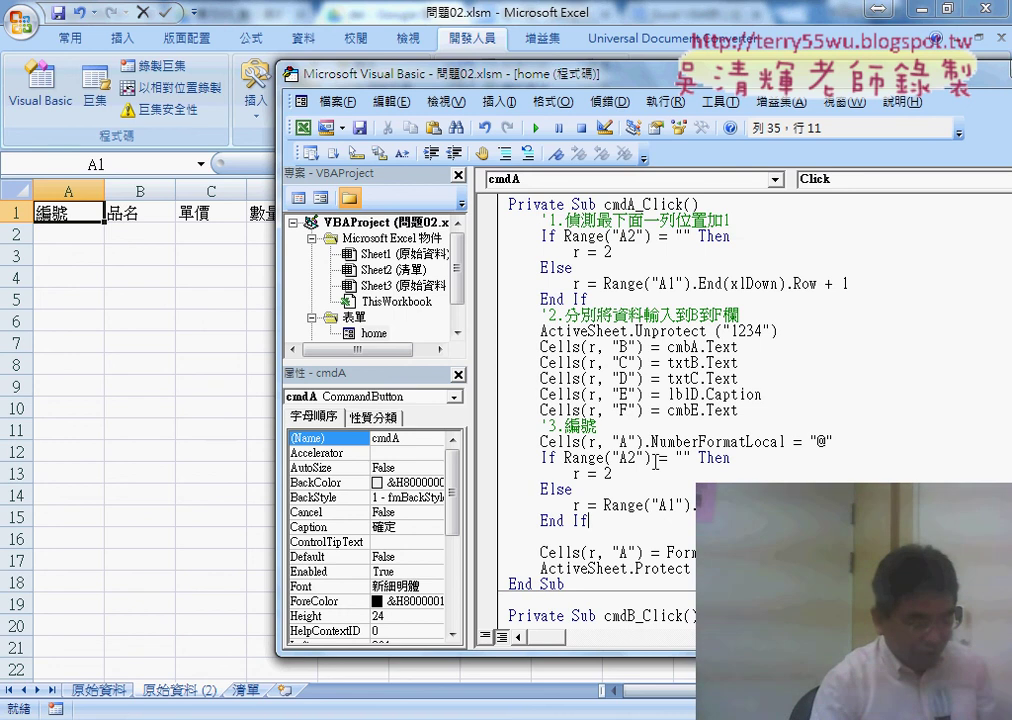
# Remove the copied r assignments and move the Cells(r, "A") = Format line into Else.
pyautogui.moveTo(790, 552); pyautogui.dragTo(553, 552)
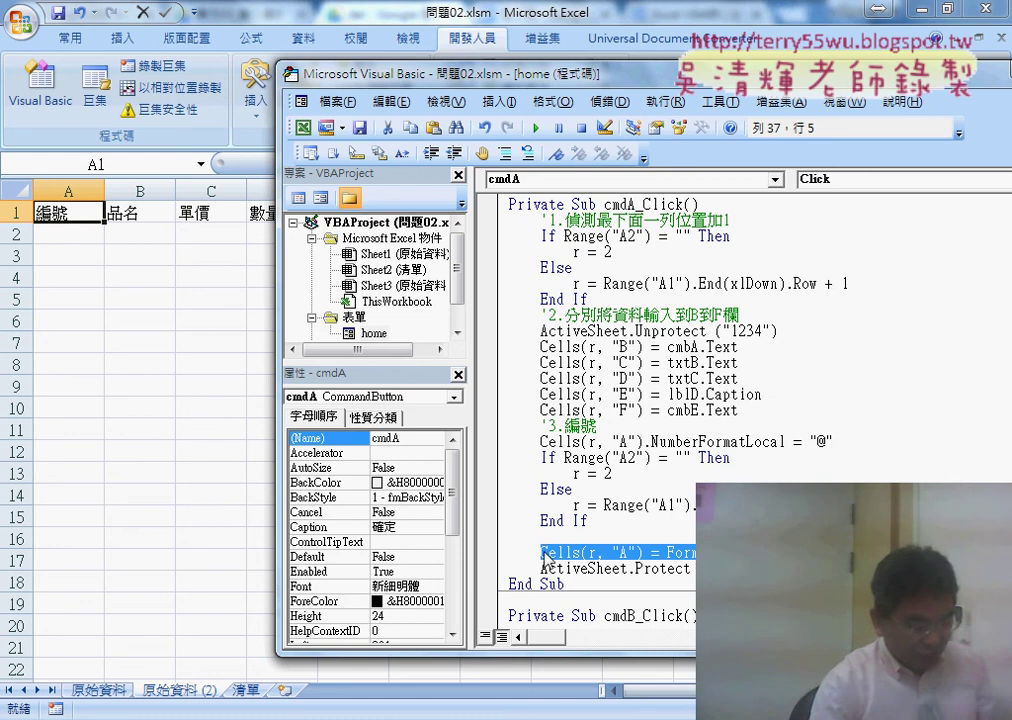
pyautogui.moveTo(790, 505); pyautogui.dragTo(575, 508)
pyautogui.press('Delete')
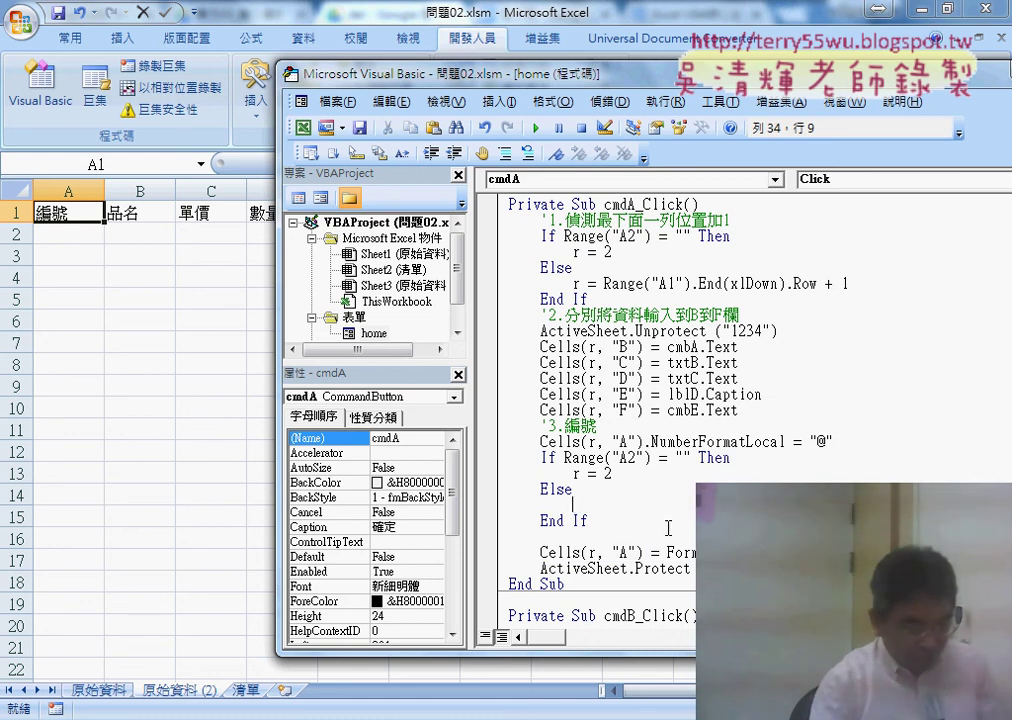
pyautogui.moveTo(790, 552)
pyautogui.mouseDown()
pyautogui.moveTo(557, 552)
pyautogui.moveTo(585, 517)
pyautogui.moveTo(574, 474)
pyautogui.moveTo(697, 481)
pyautogui.mouseUp()
pyautogui.press('Delete')
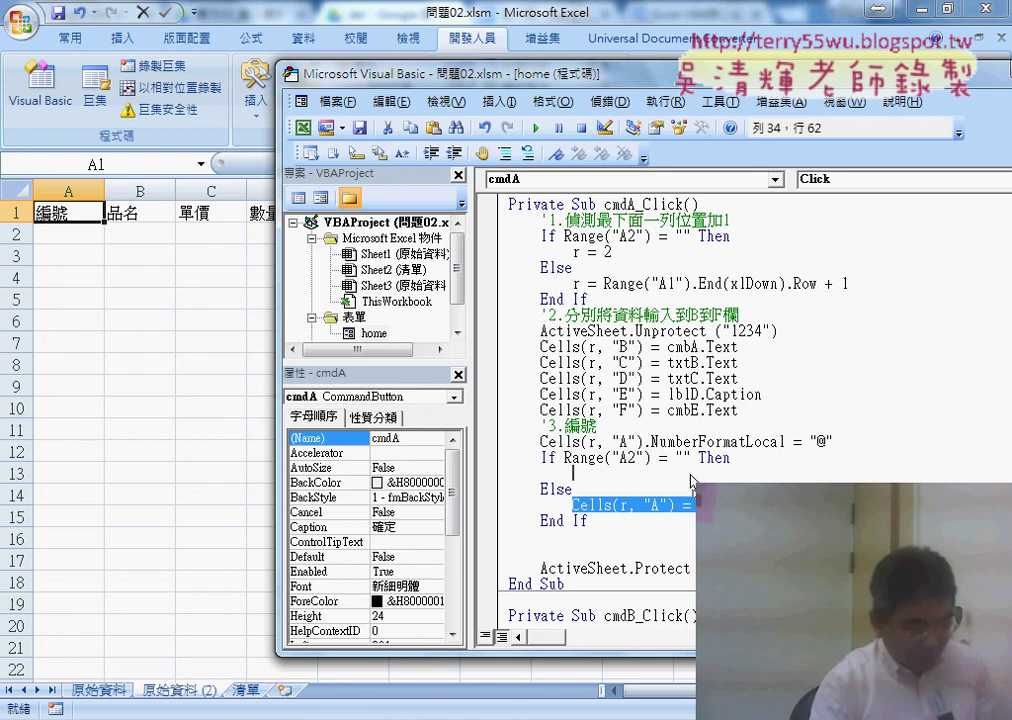
# Put Cells(r, "A") = "0001" in the Then branch and set a breakpoint on the If Range("A2") line.
pyautogui.hotkey('ctrl', 'c')
pyautogui.click(836, 476)
pyautogui.hotkey('ctrl', 'v')
pyautogui.moveTo(975, 472); pyautogui.dragTo(755, 474)
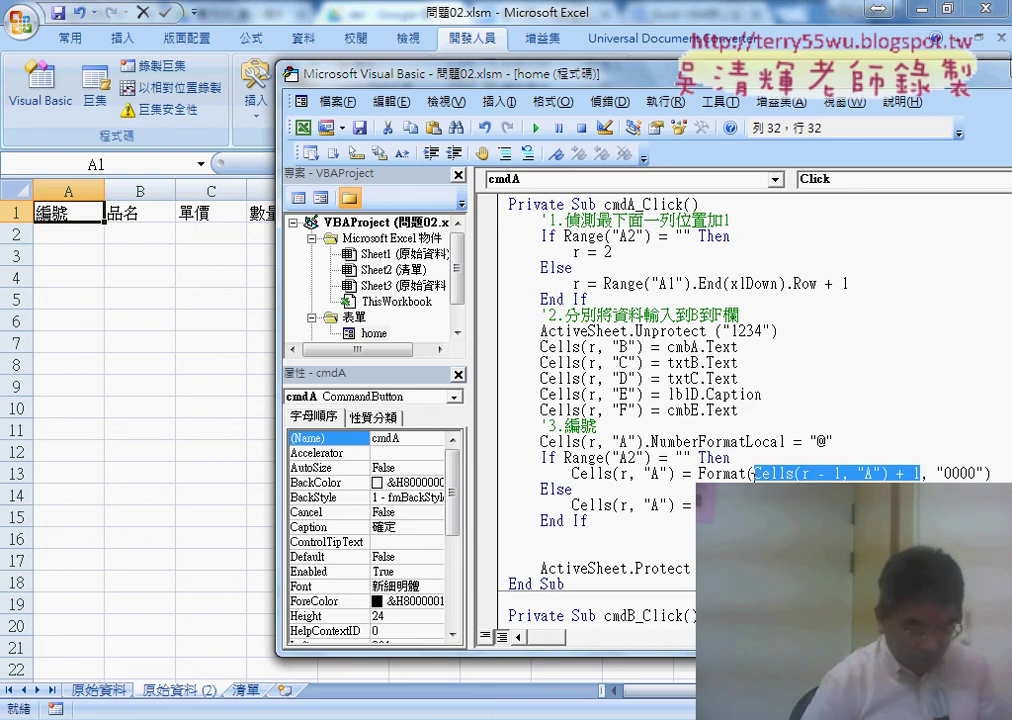
pyautogui.write('1')
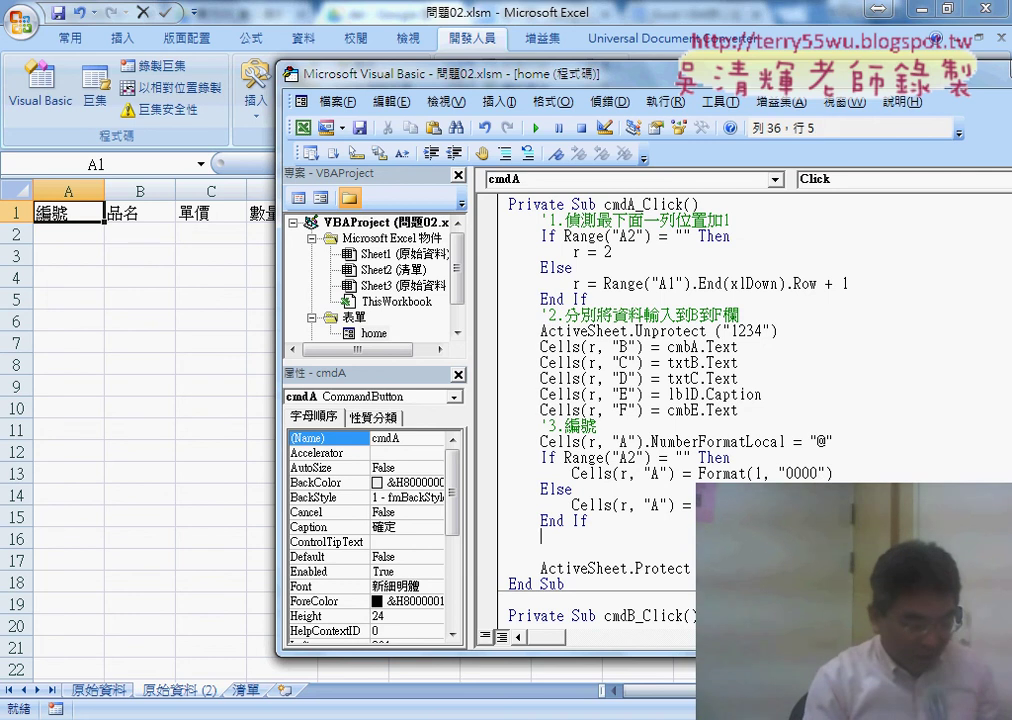
pyautogui.moveTo(779, 473); pyautogui.dragTo(827, 473)
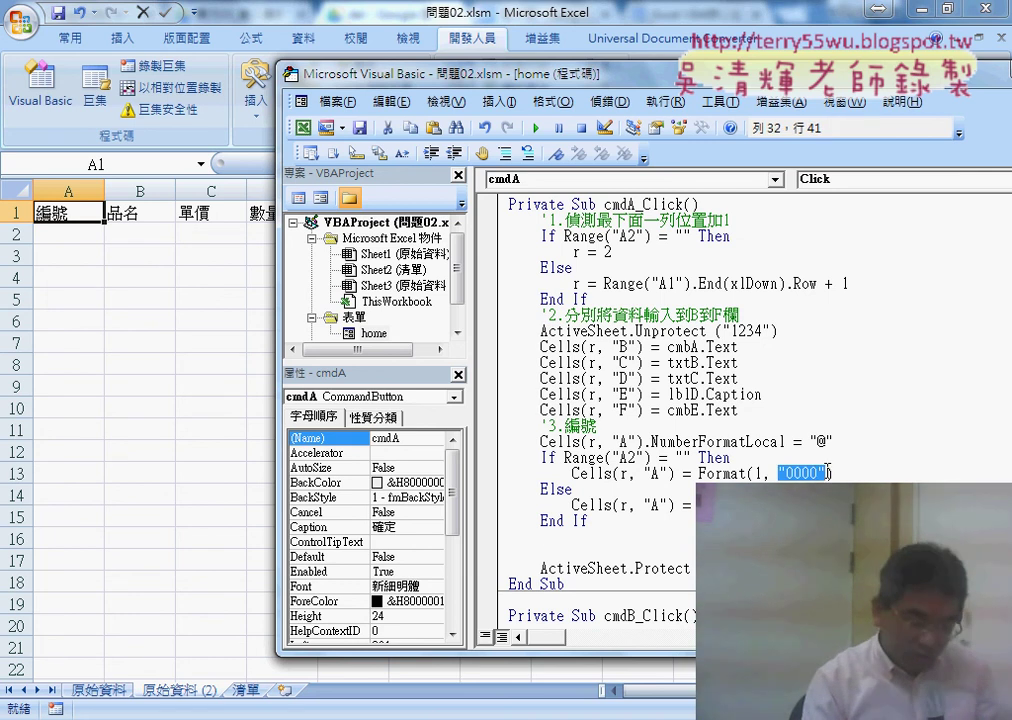
pyautogui.moveTo(832, 473); pyautogui.dragTo(698, 474)
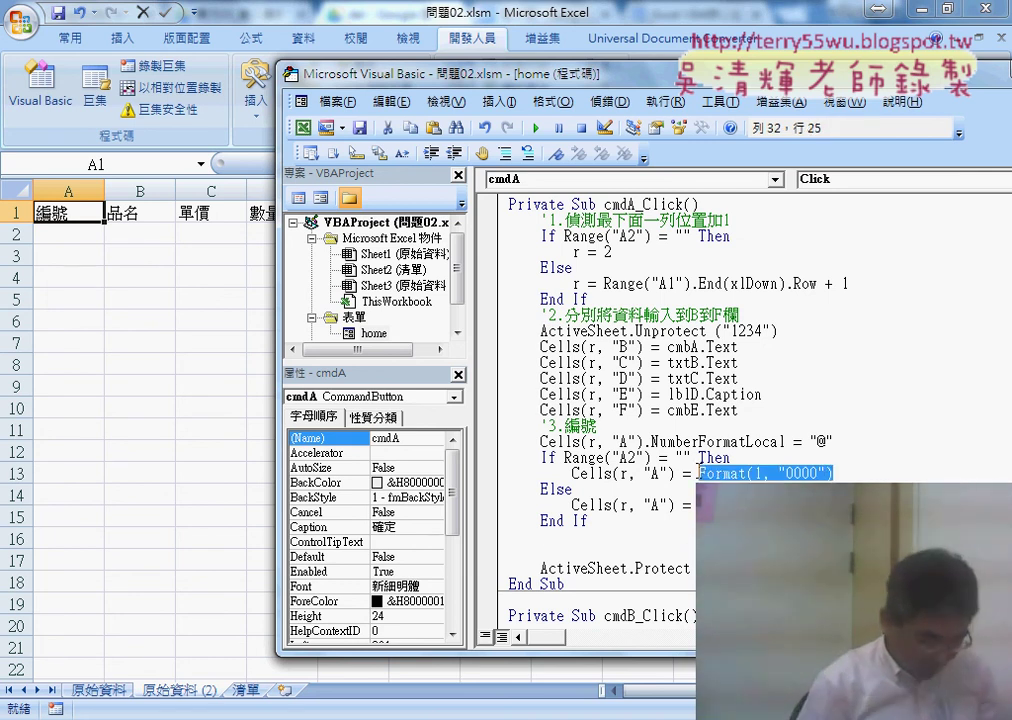
pyautogui.write('") = "')
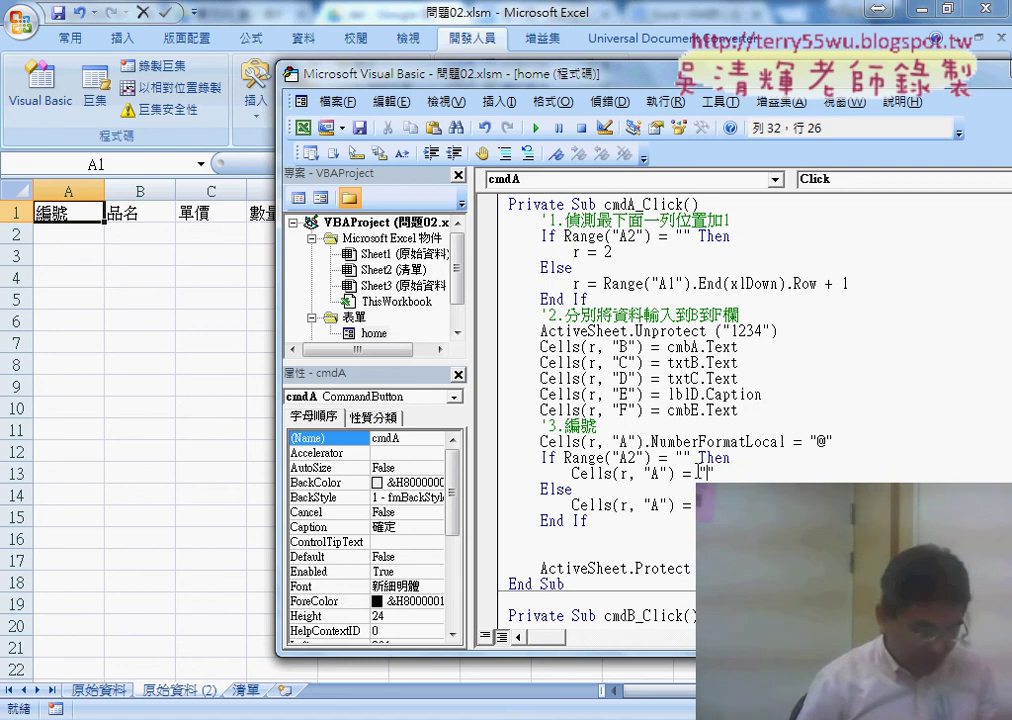
pyautogui.write('0001')
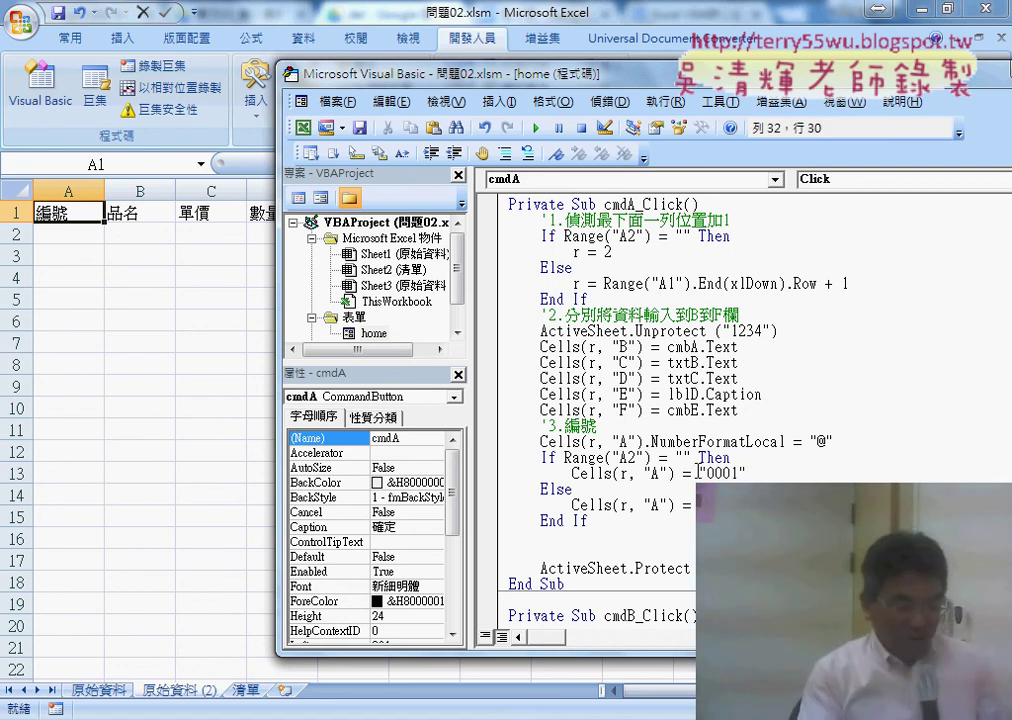
pyautogui.moveTo(747, 473); pyautogui.dragTo(565, 473)
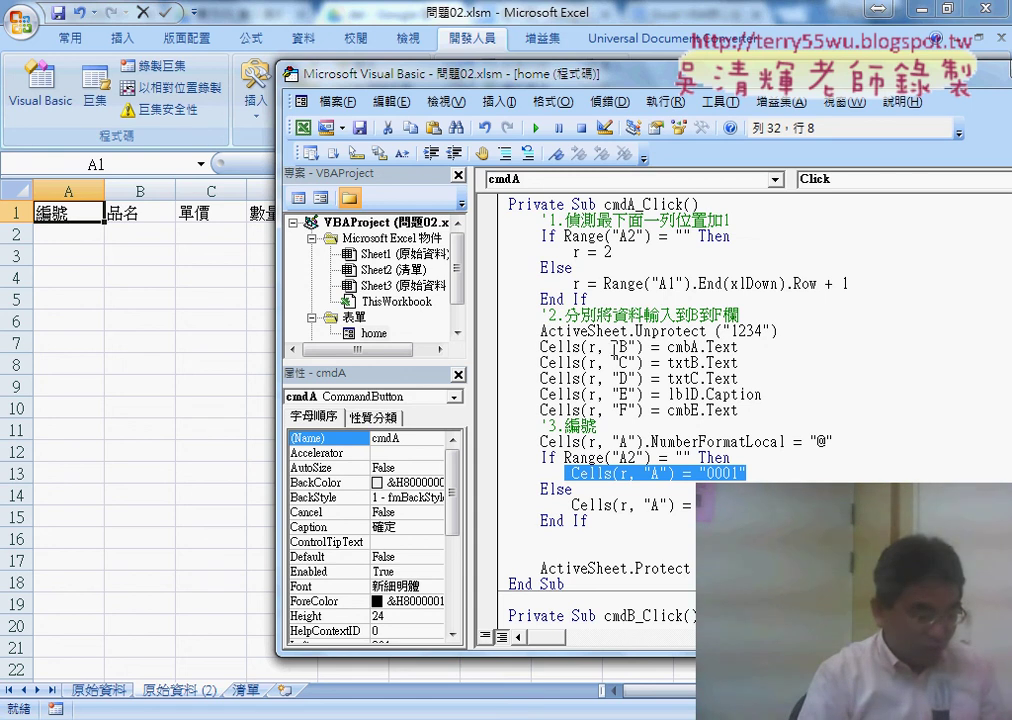
pyautogui.scroll(1, 616, 348)
pyautogui.click(490, 284)
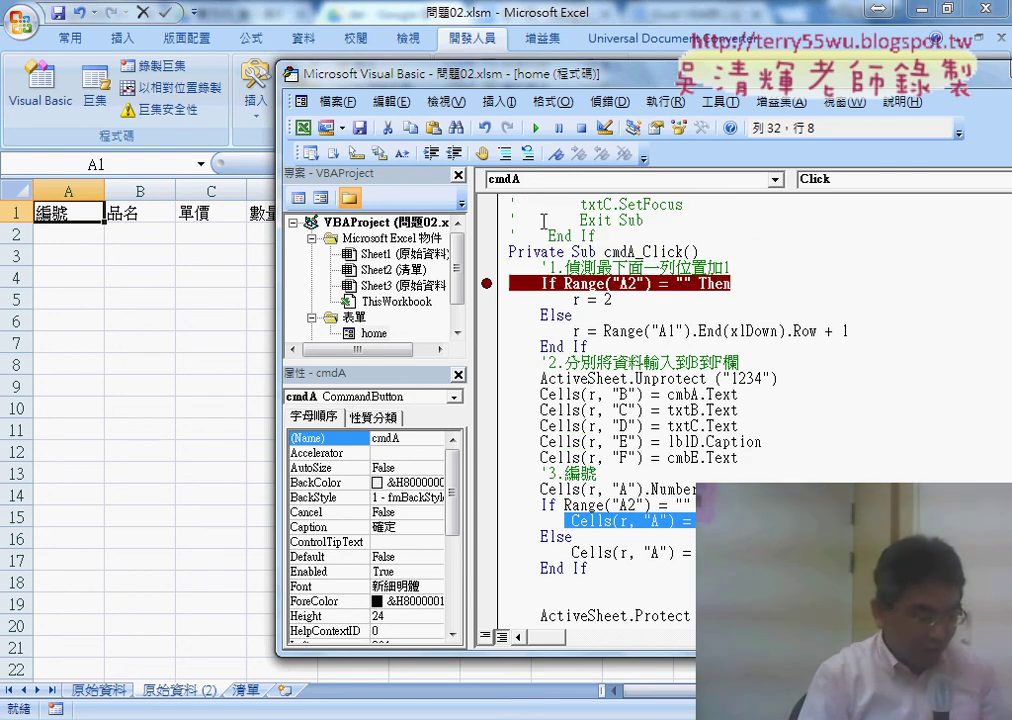
# Run the sales form and enter product CD with quantity 50, giving subtotal 5000.
pyautogui.click(535, 128)
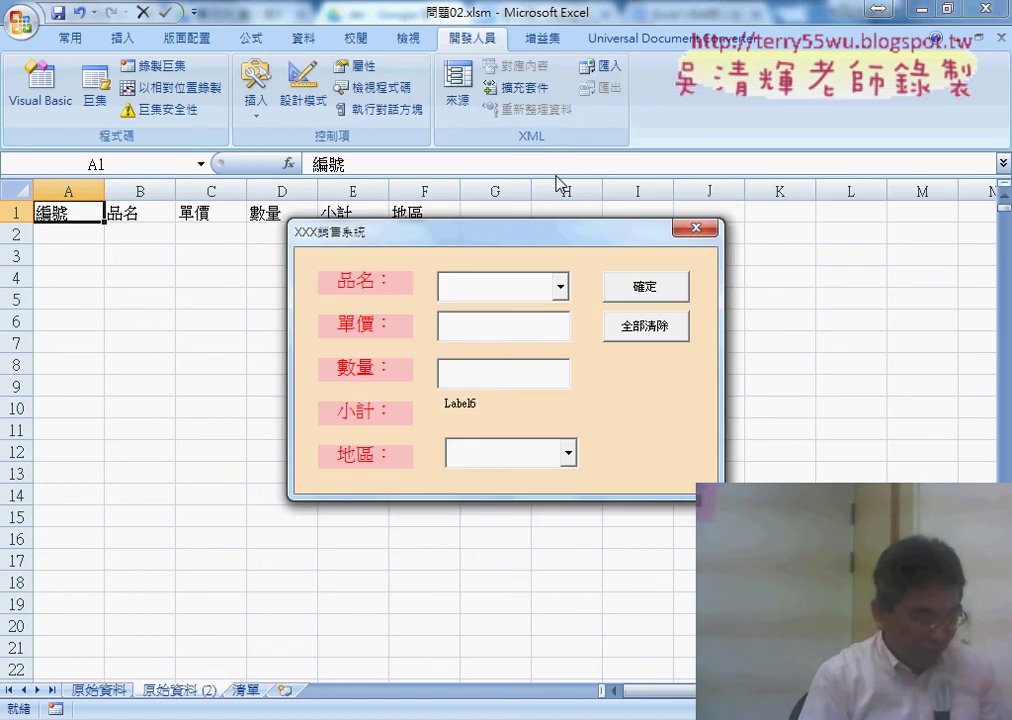
pyautogui.click(560, 287)
pyautogui.click(556, 337)
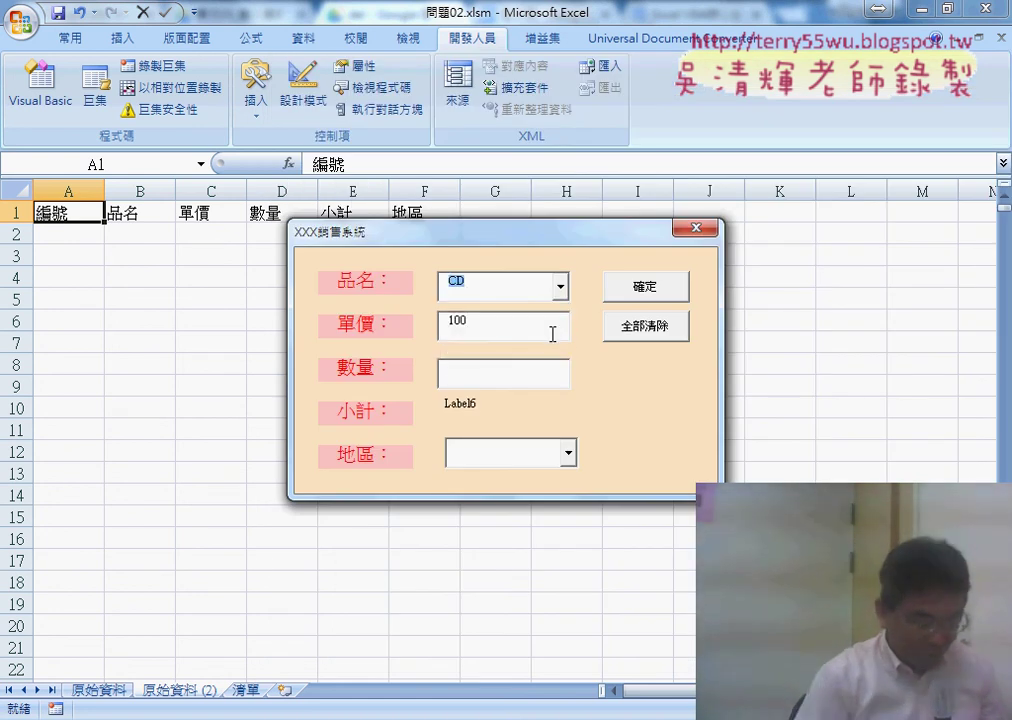
pyautogui.click(535, 366)
pyautogui.write('50')
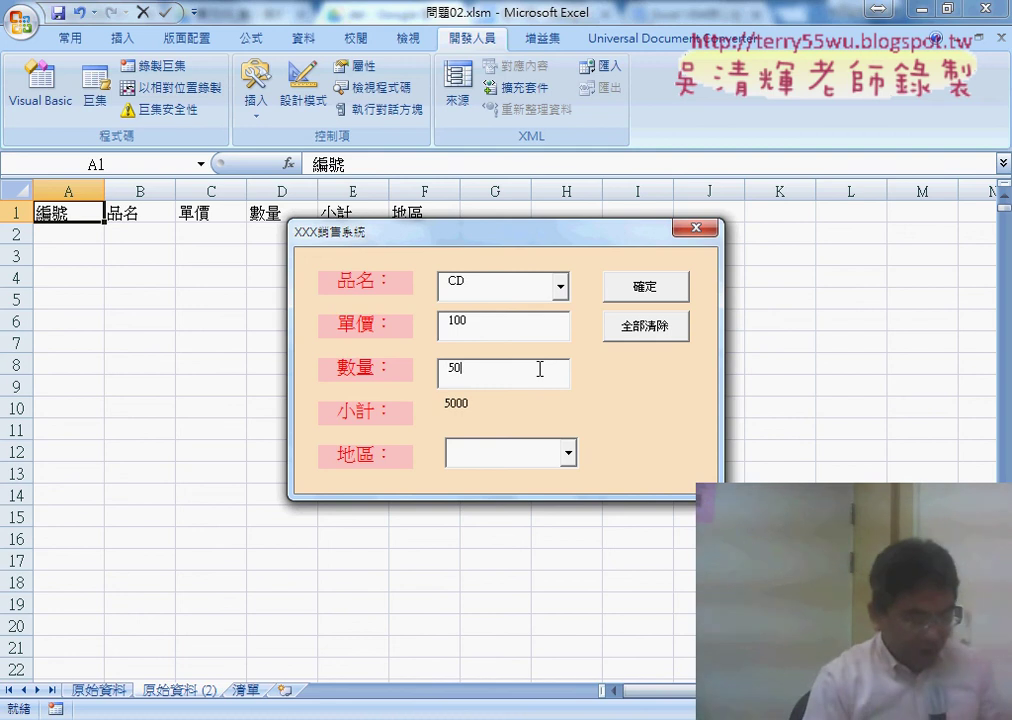
pyautogui.click(567, 453)
# Choose region 中, submit the entry, and step past the row-detection block at the breakpoint.
pyautogui.click(567, 498)
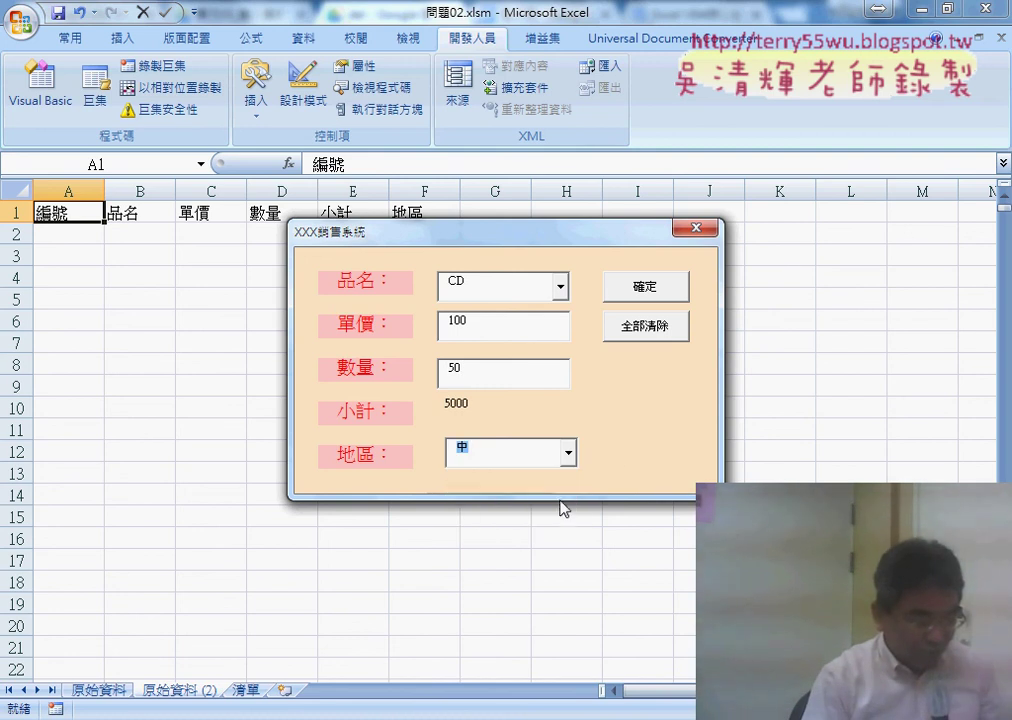
pyautogui.click(641, 292)
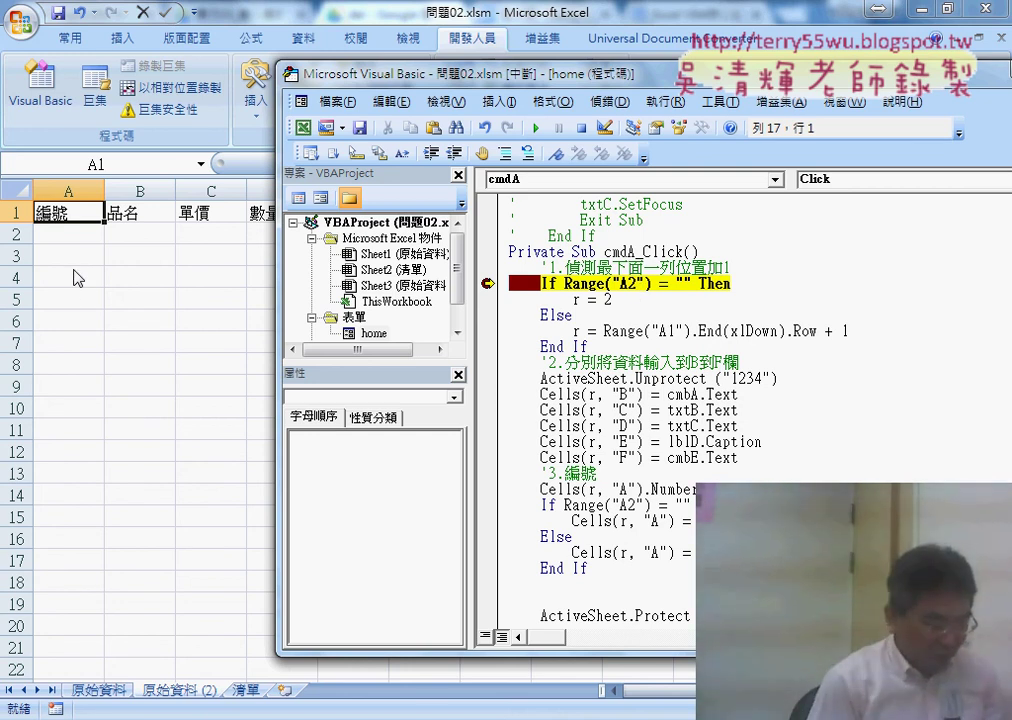
pyautogui.press('F8')
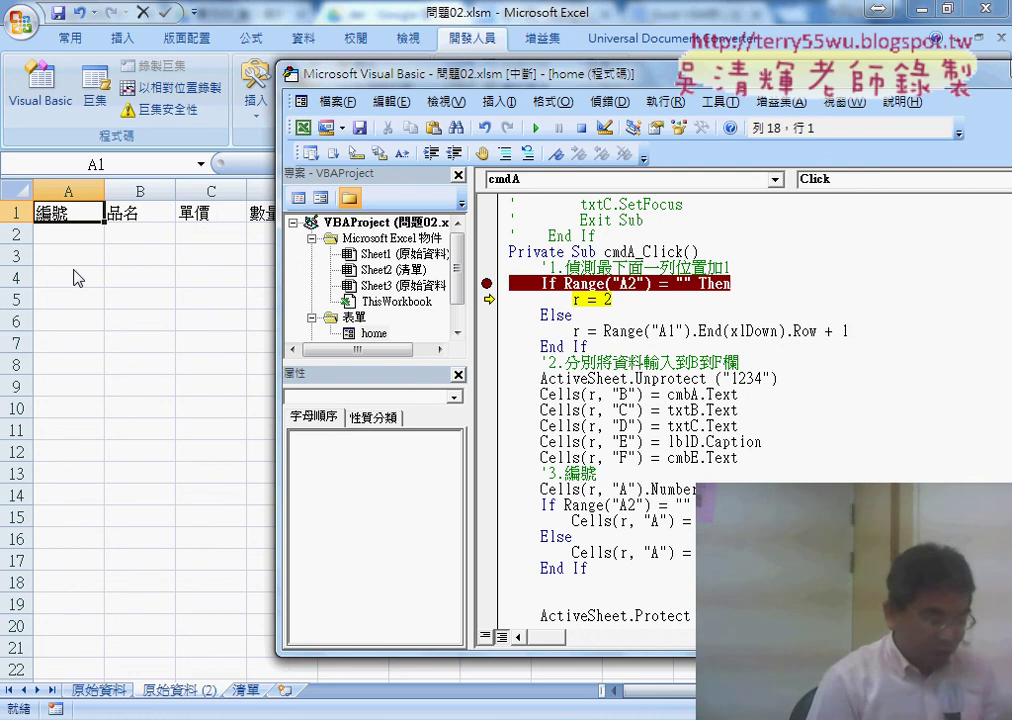
pyautogui.press('F8')
pyautogui.press('F8')
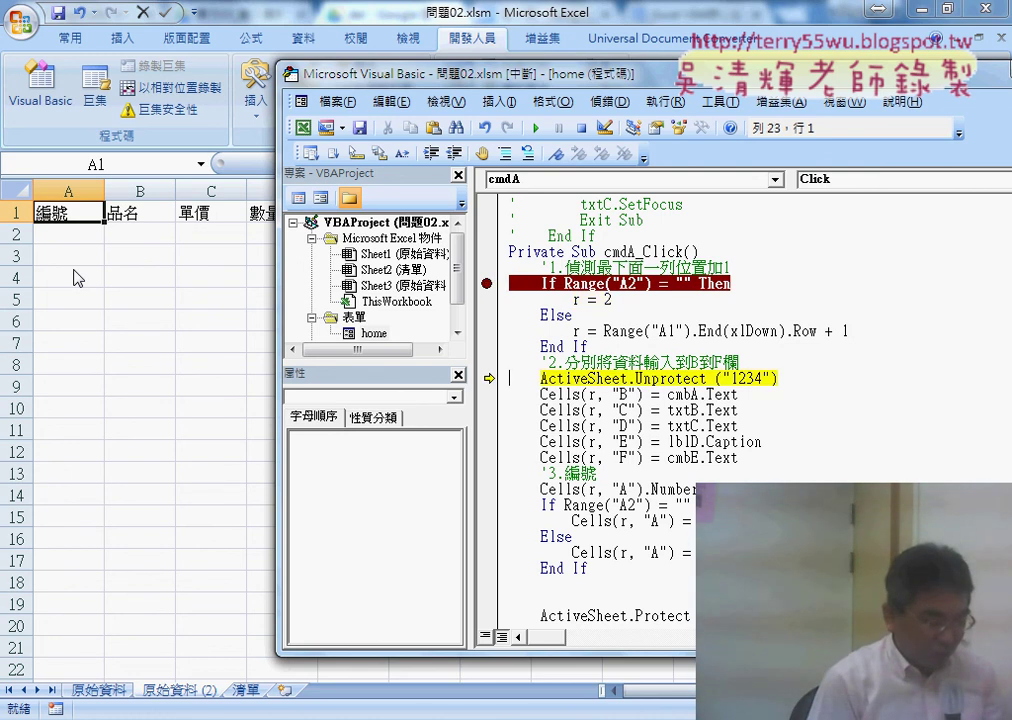
# Step through writing CD, price and quantity and 0001 into A2 until the routine finishes.
pyautogui.press('F8')
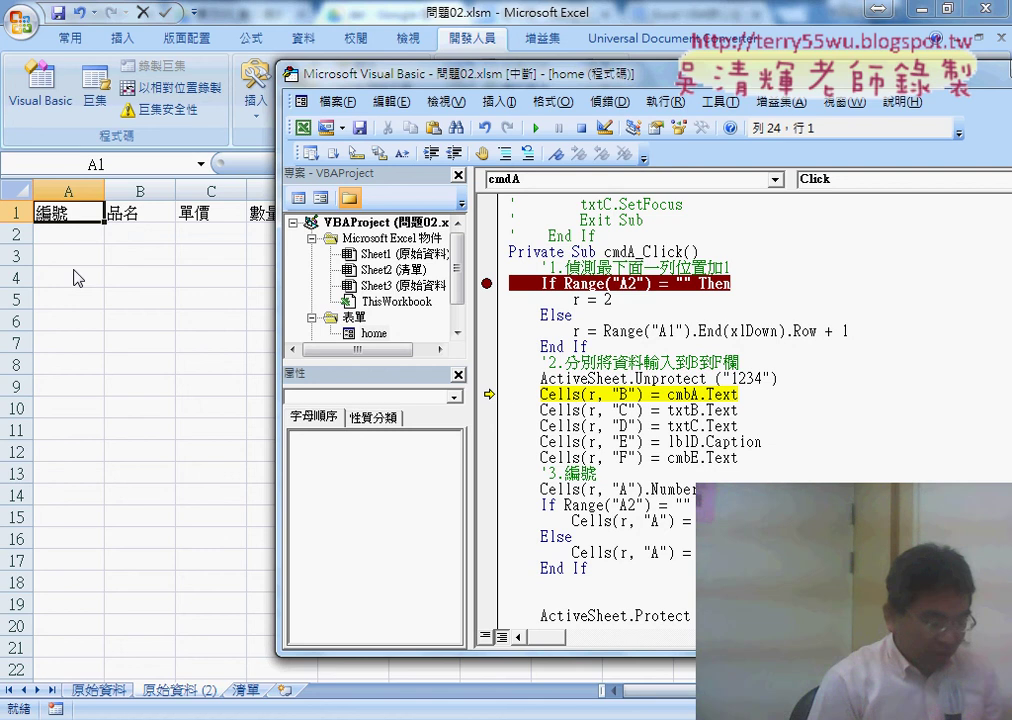
pyautogui.press('F8')
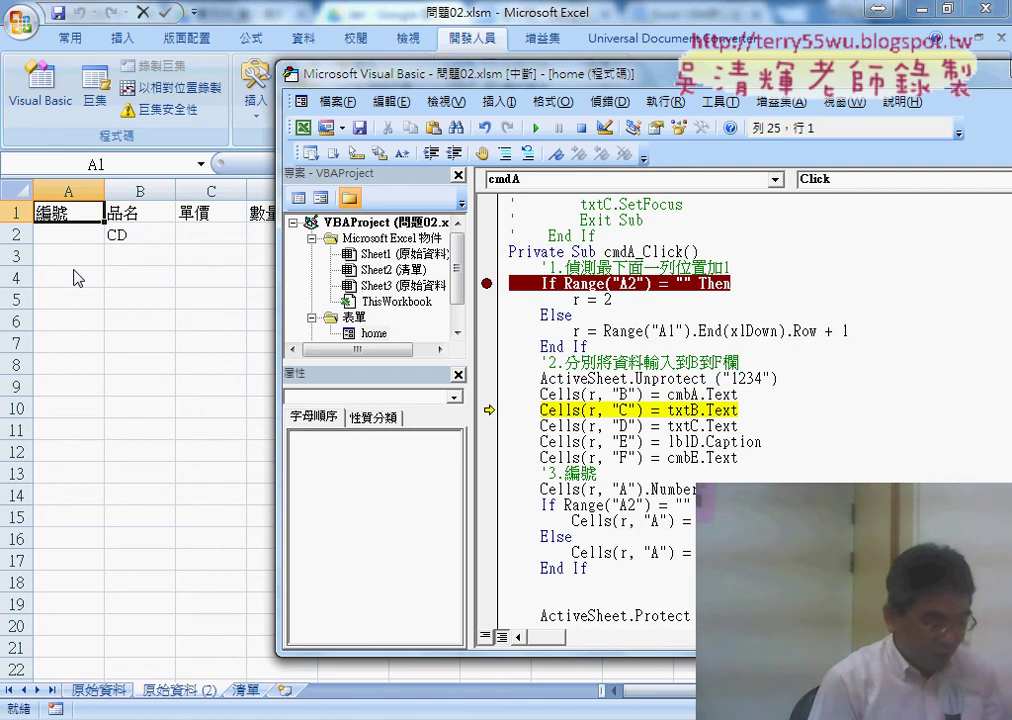
pyautogui.press('F8')
pyautogui.press('F8')
pyautogui.press('F8')
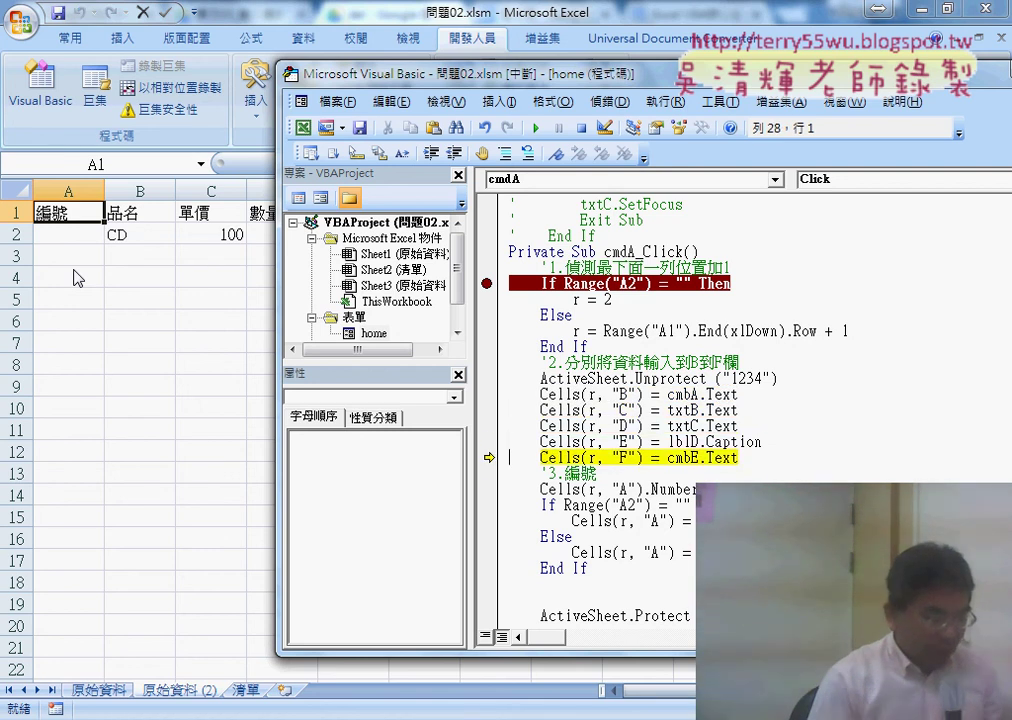
pyautogui.press('F8')
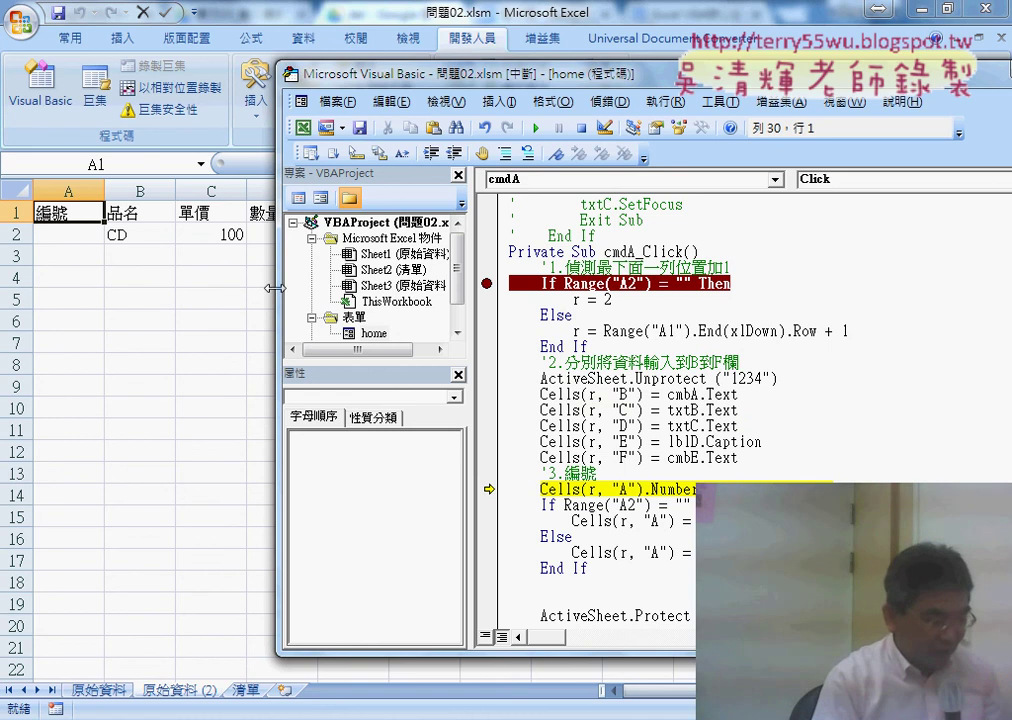
pyautogui.moveTo(274, 288); pyautogui.dragTo(410, 288)
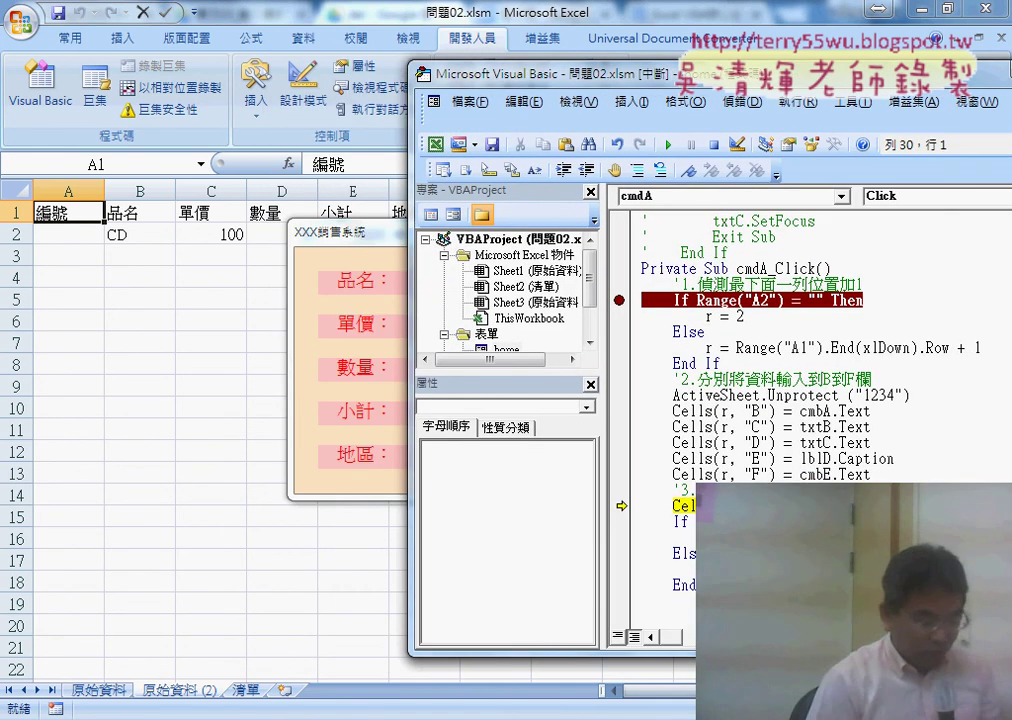
pyautogui.press('F8')
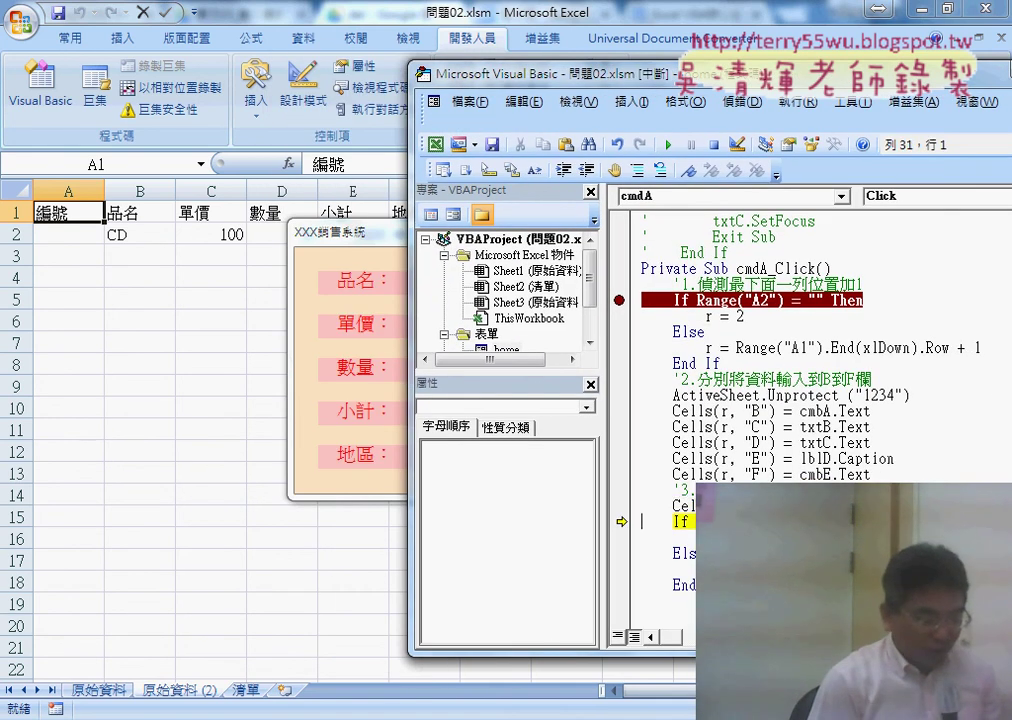
pyautogui.press('F8')
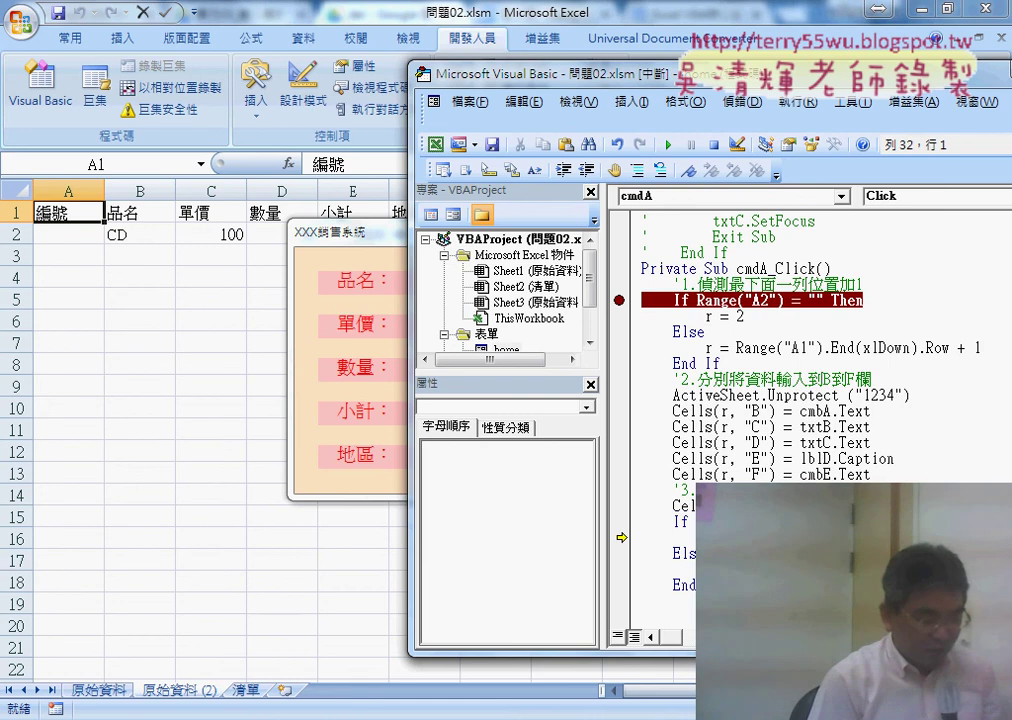
pyautogui.press('F8')
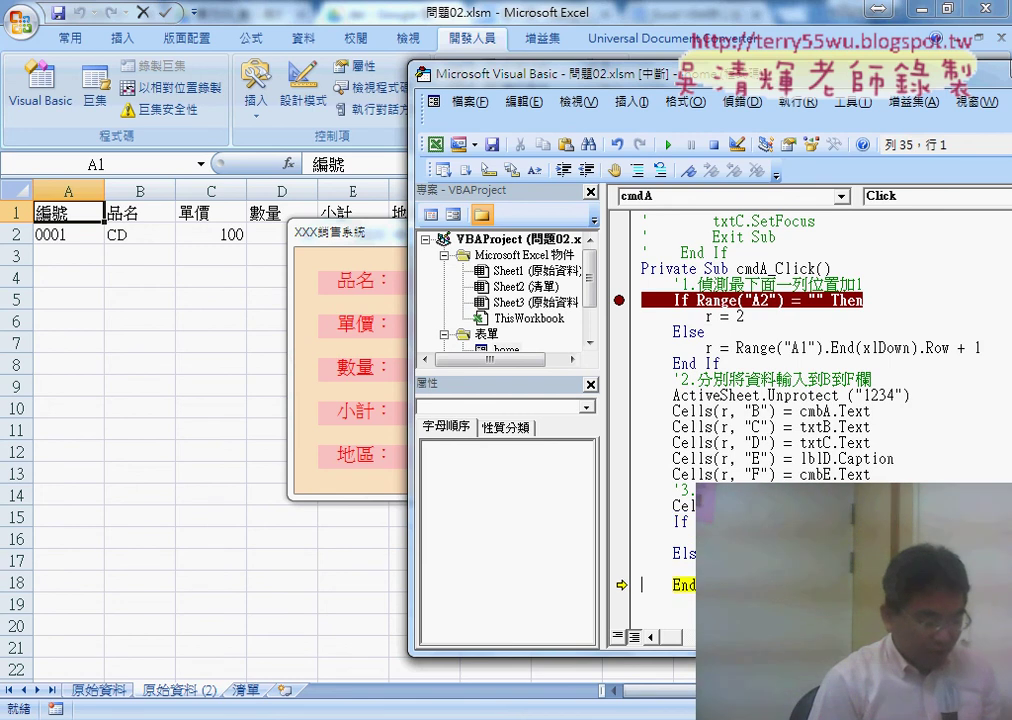
pyautogui.press('F8')
pyautogui.press('F8')
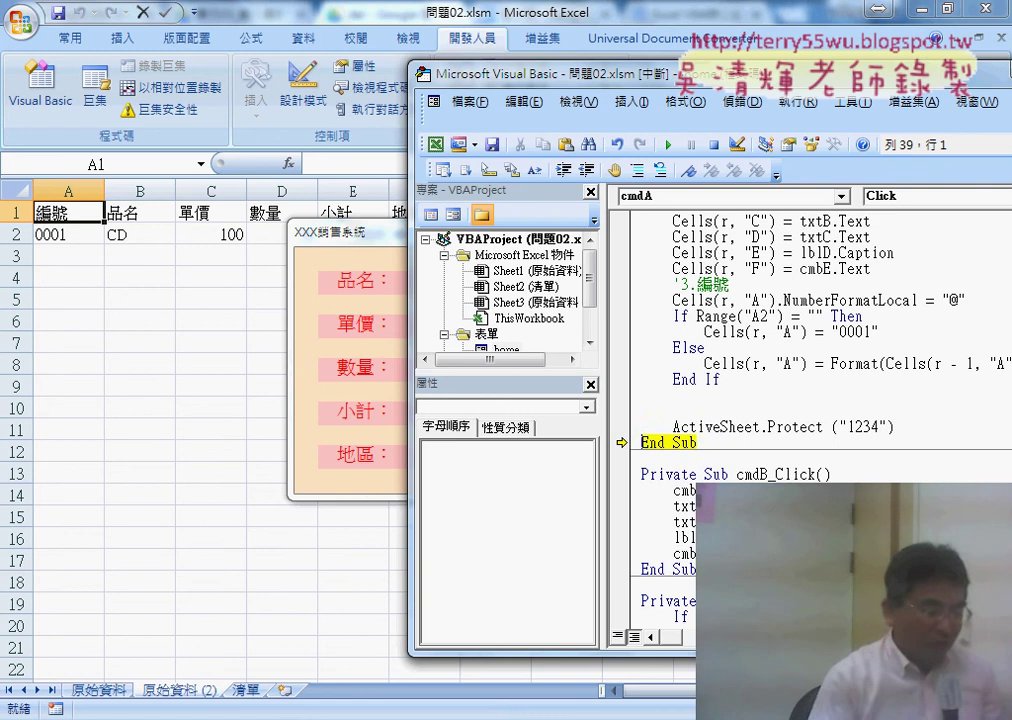
pyautogui.press('F8')
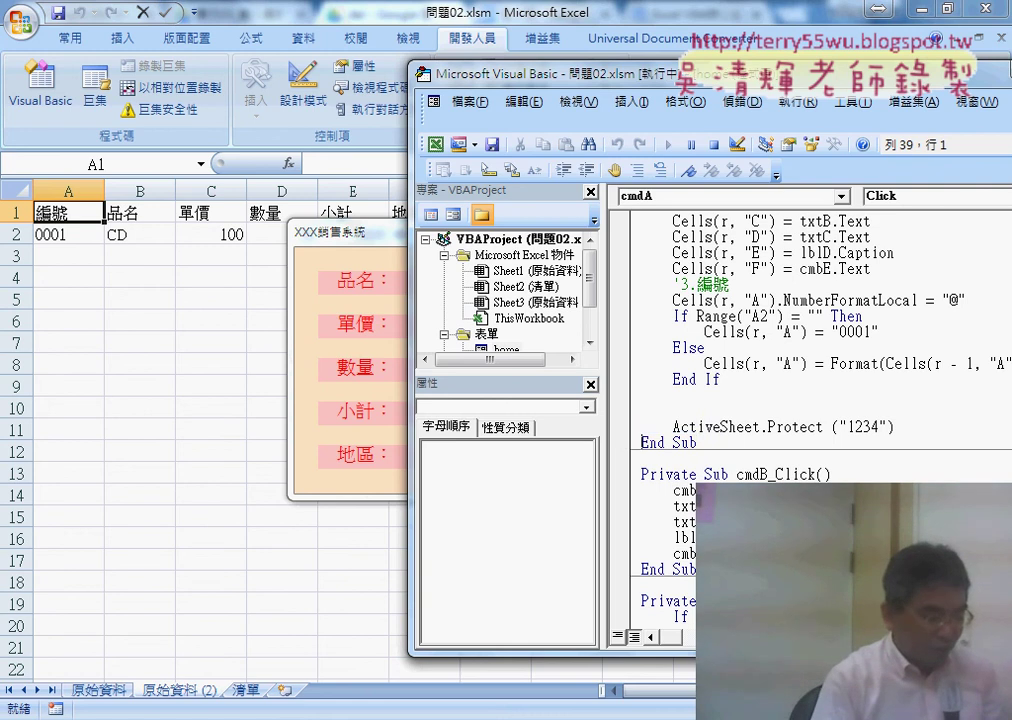
# Enter a second sale of 糖 with quantity 60 in region 南 and submit it.
pyautogui.click(413, 254)
pyautogui.click(562, 286)
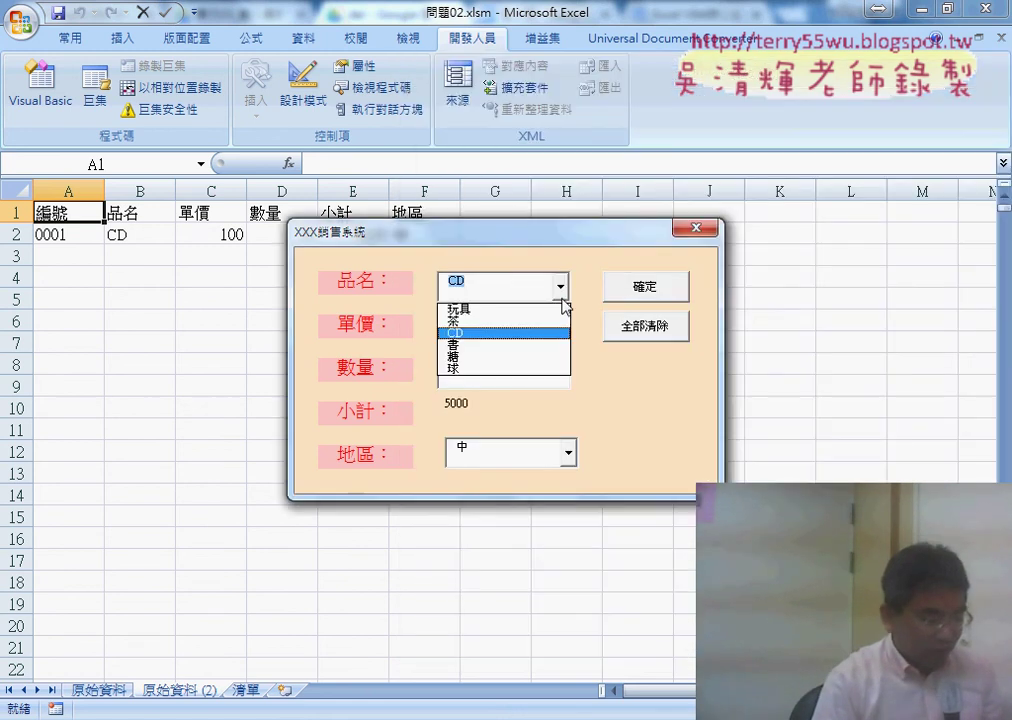
pyautogui.click(558, 362)
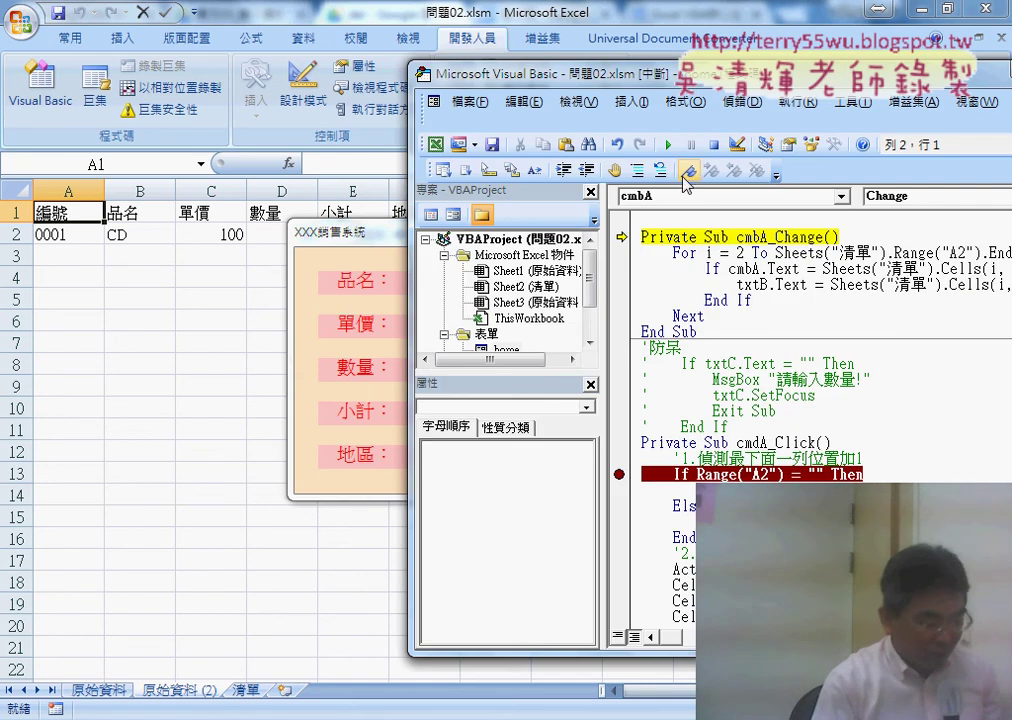
pyautogui.click(668, 144)
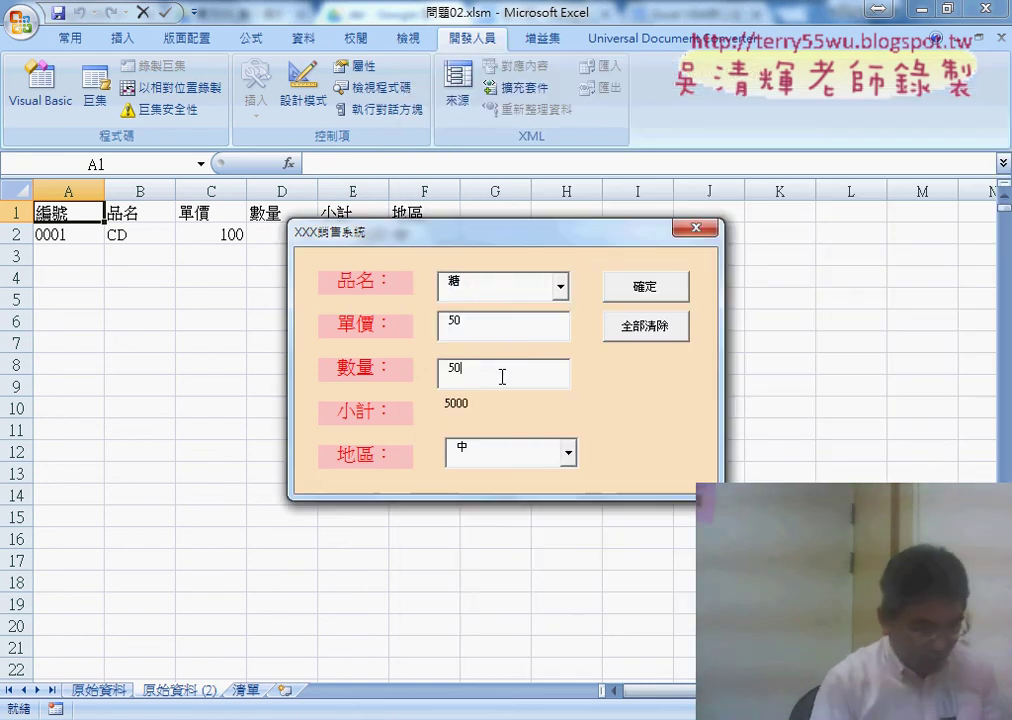
pyautogui.moveTo(502, 376); pyautogui.dragTo(434, 368)
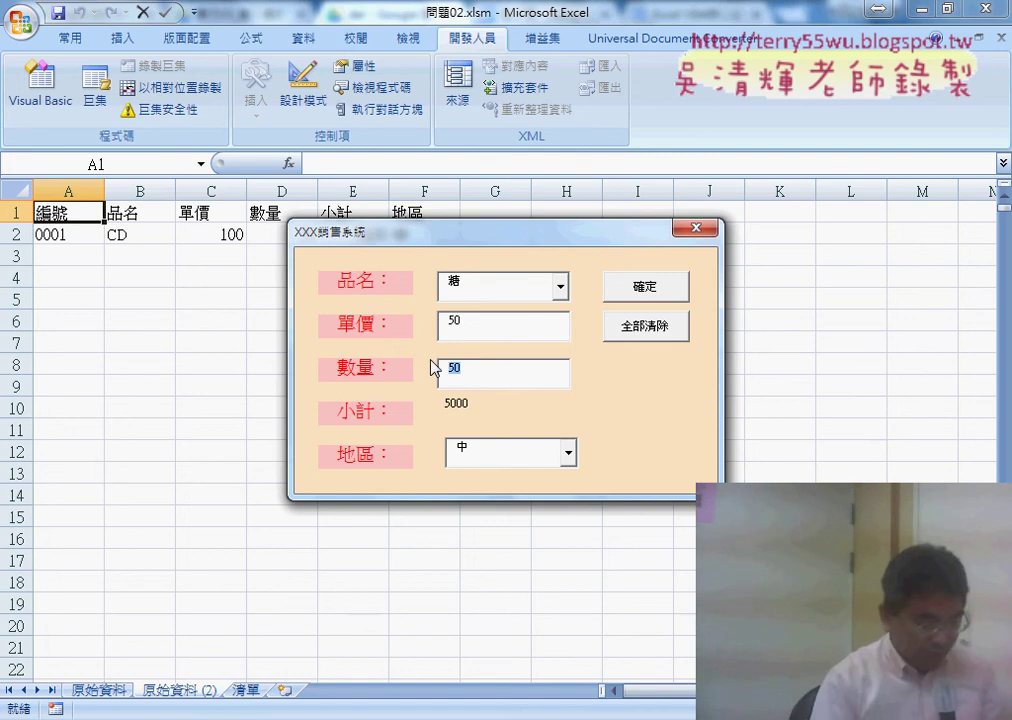
pyautogui.write('60')
pyautogui.click(567, 454)
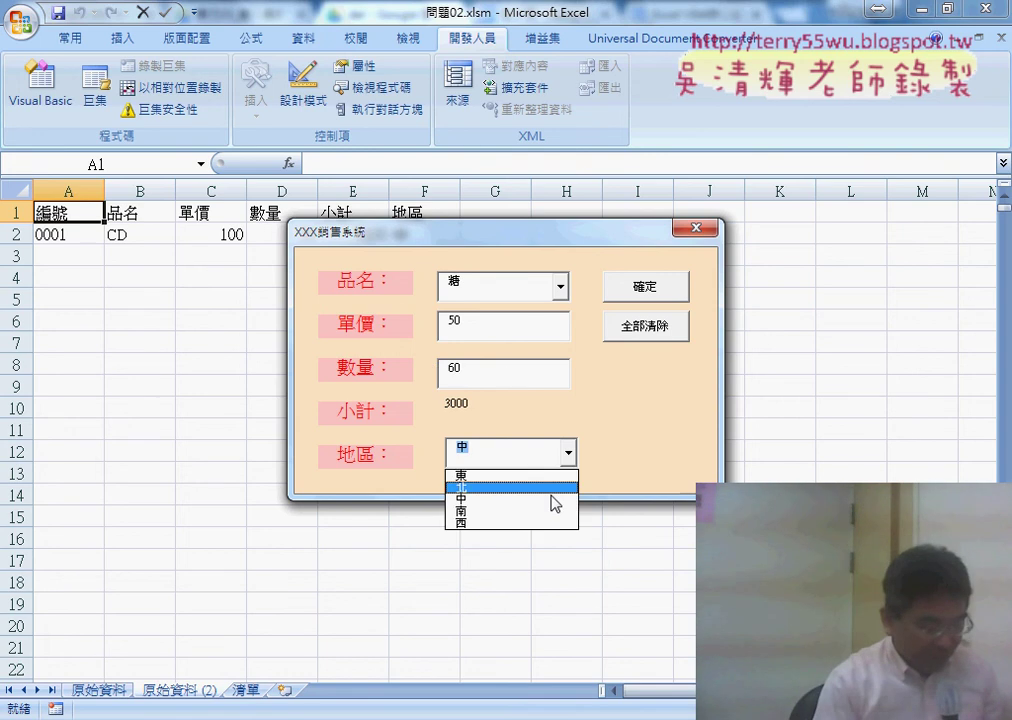
pyautogui.click(551, 516)
pyautogui.click(645, 286)
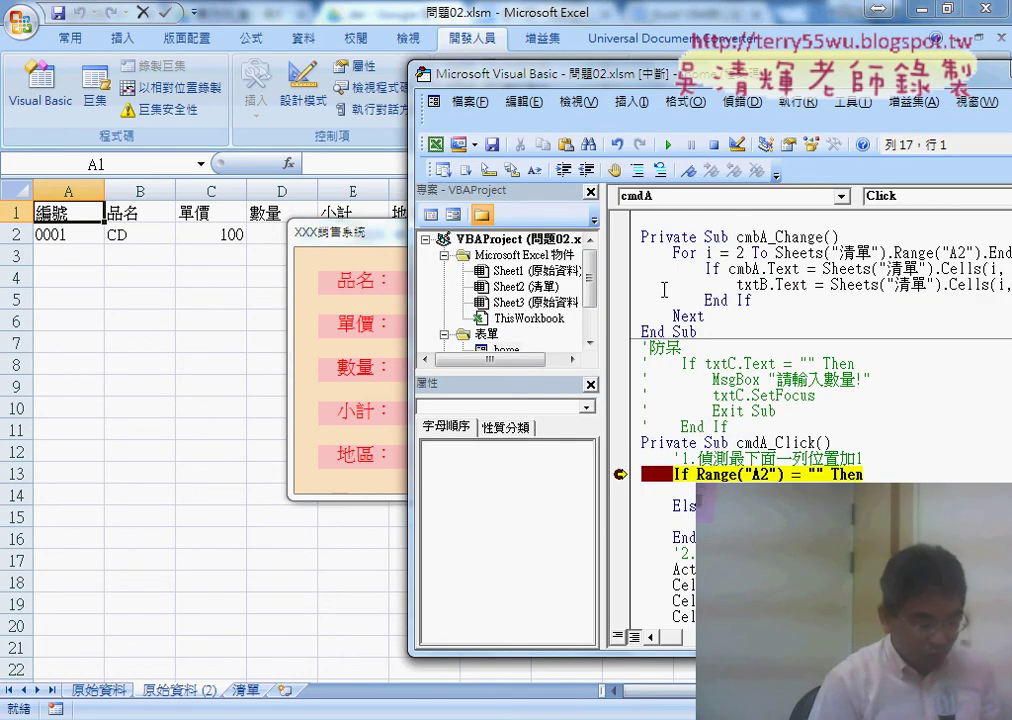
# Step through cmdA_Click as row 3 gets 糖, 50 and number 0002, then run to the end.
pyautogui.press('F8')
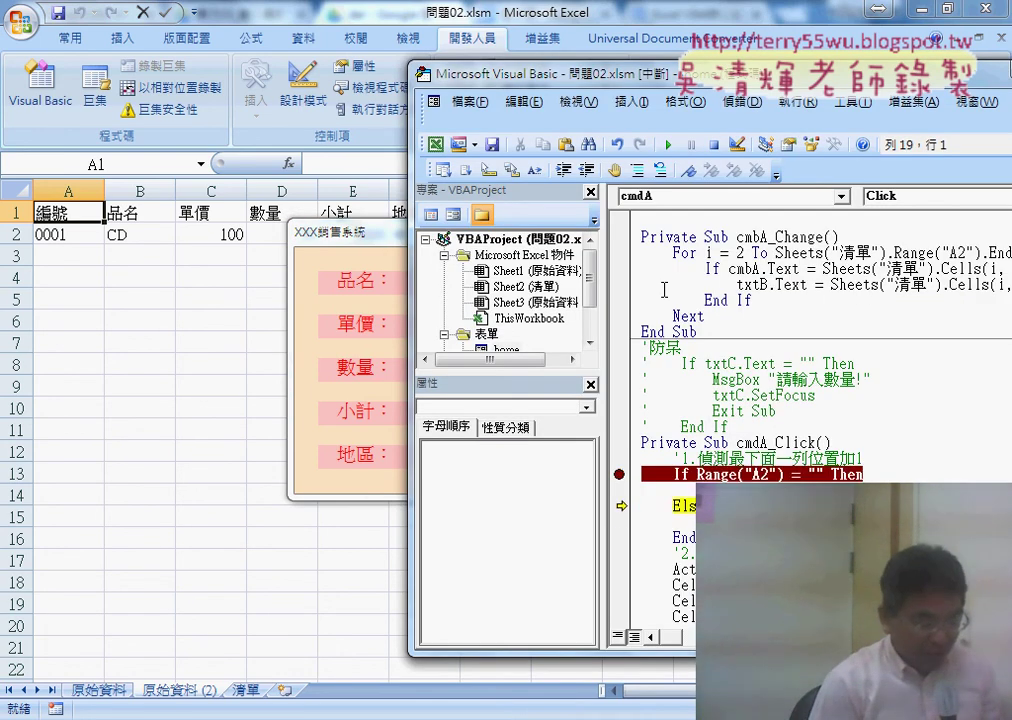
pyautogui.press('F8')
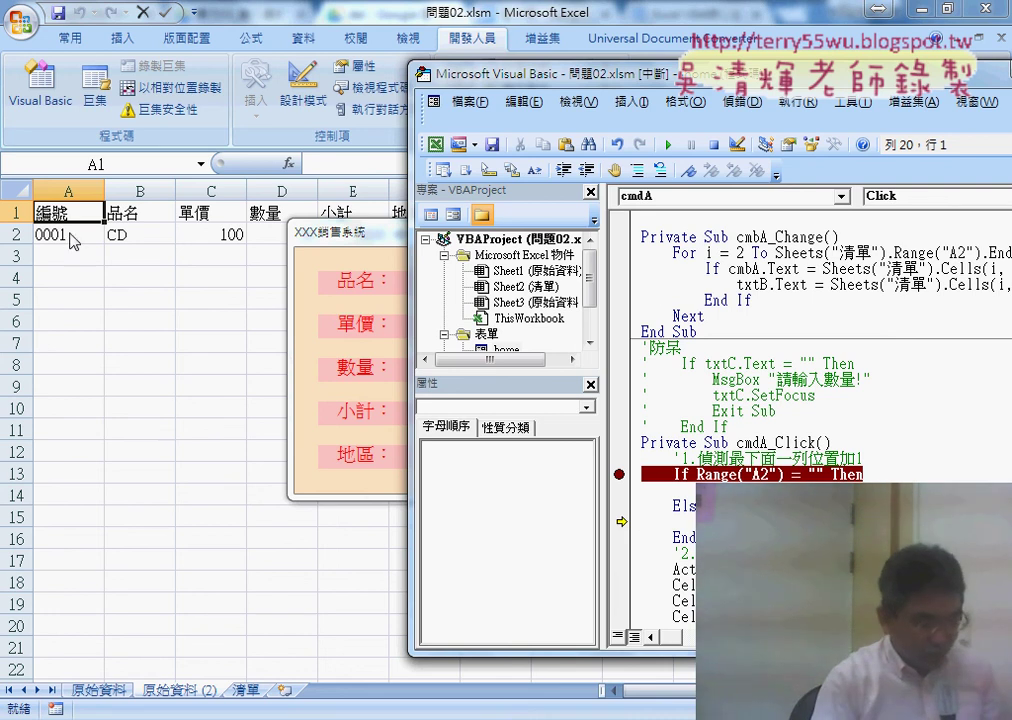
pyautogui.press('F8')
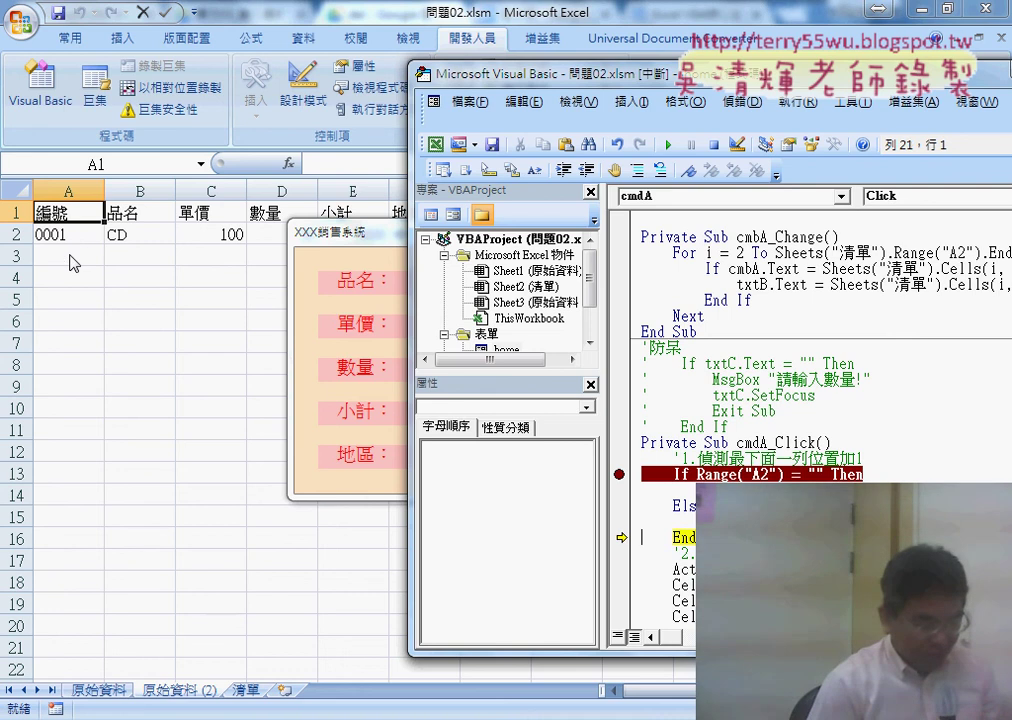
pyautogui.press('F8')
pyautogui.press('F8')
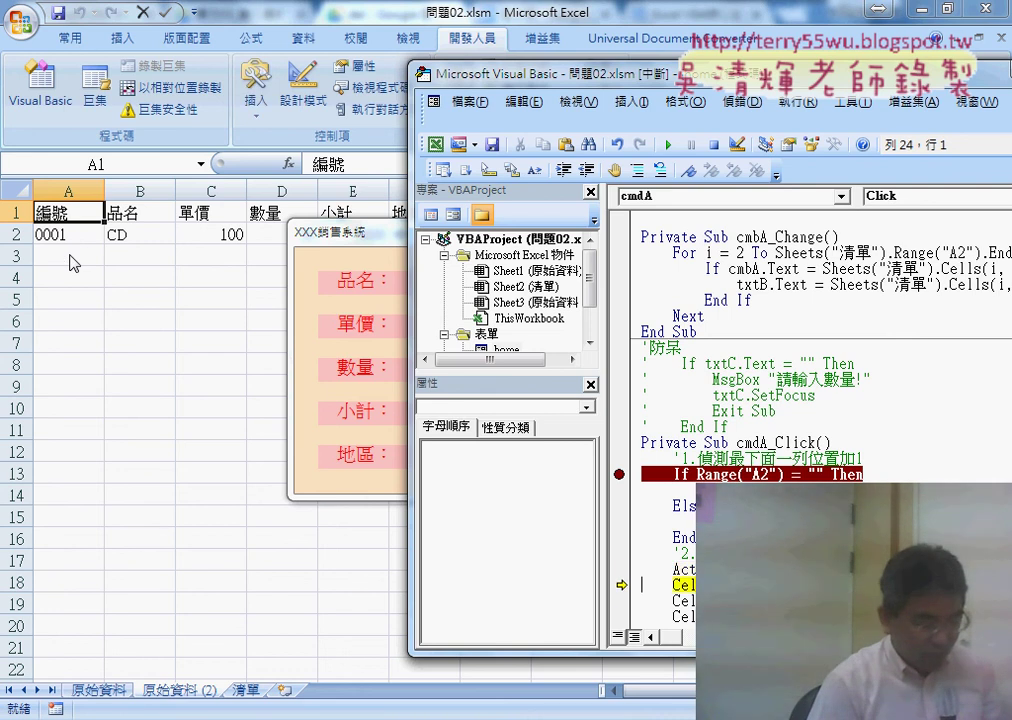
pyautogui.press('F8')
pyautogui.press('F8')
pyautogui.press('F8')
pyautogui.press('F8')
pyautogui.press('F8')
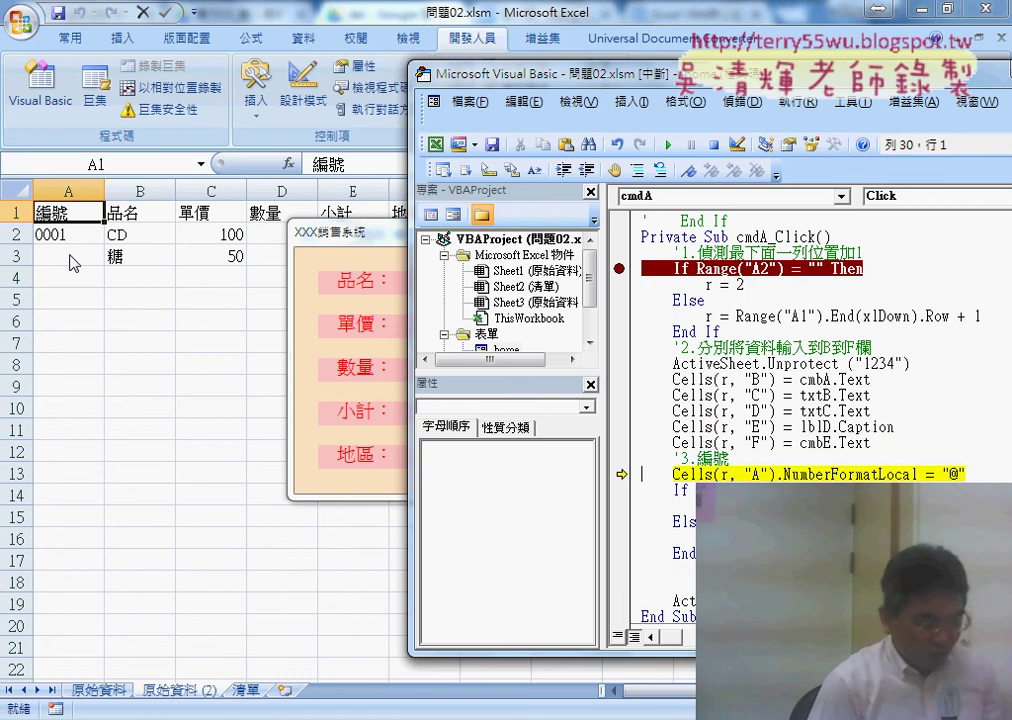
pyautogui.press('F8')
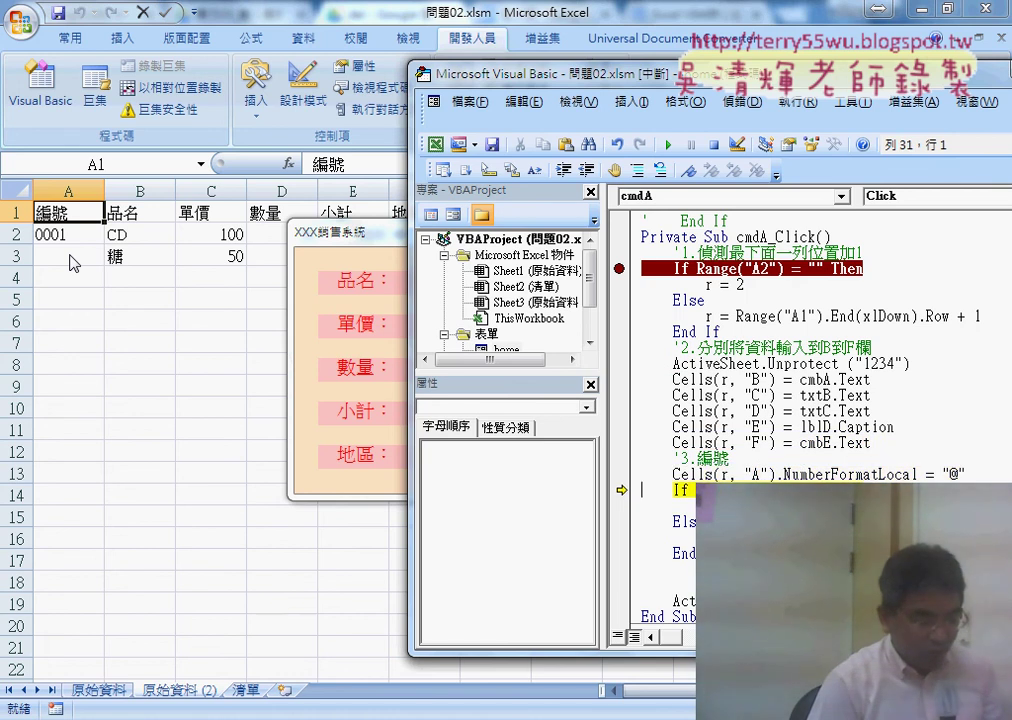
pyautogui.press('F8')
pyautogui.press('F8')
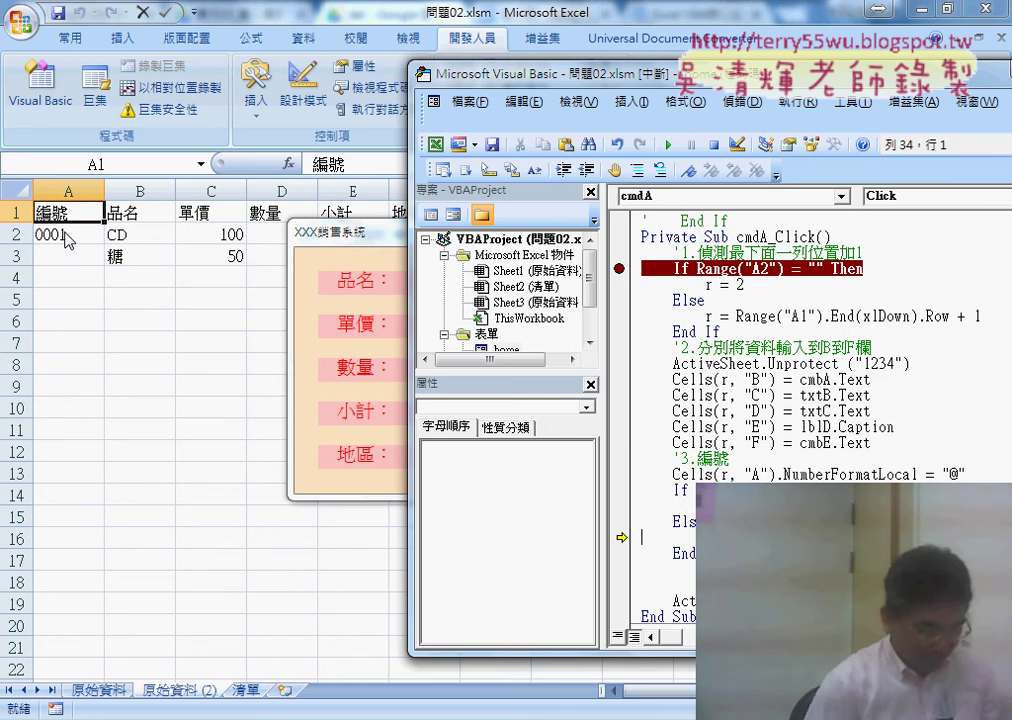
pyautogui.press('F8')
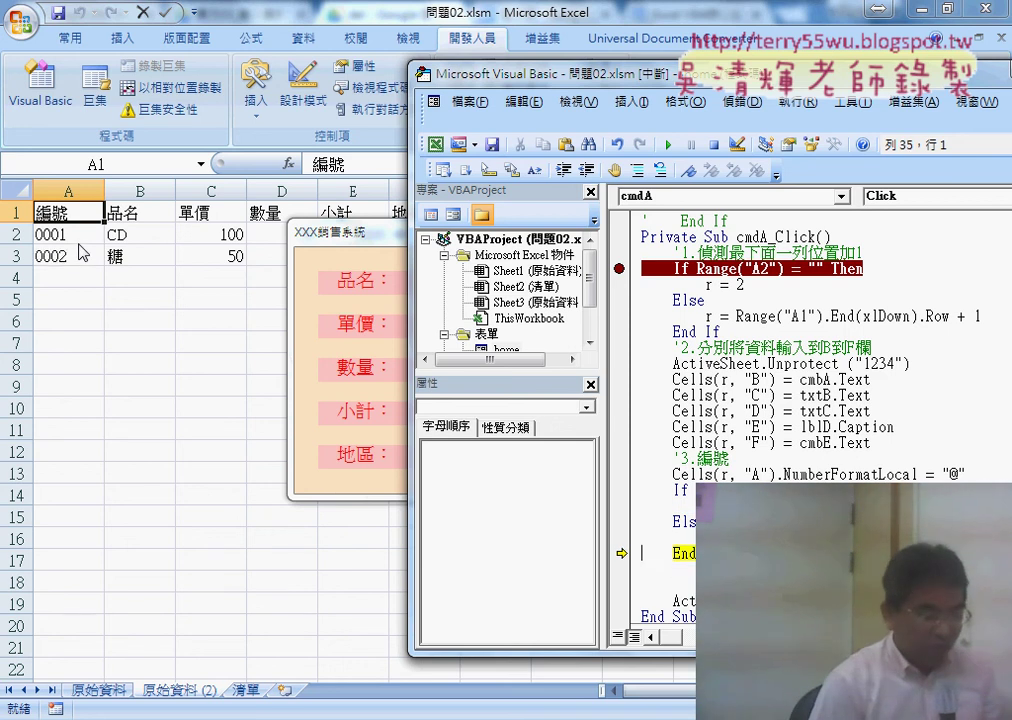
pyautogui.press('F8')
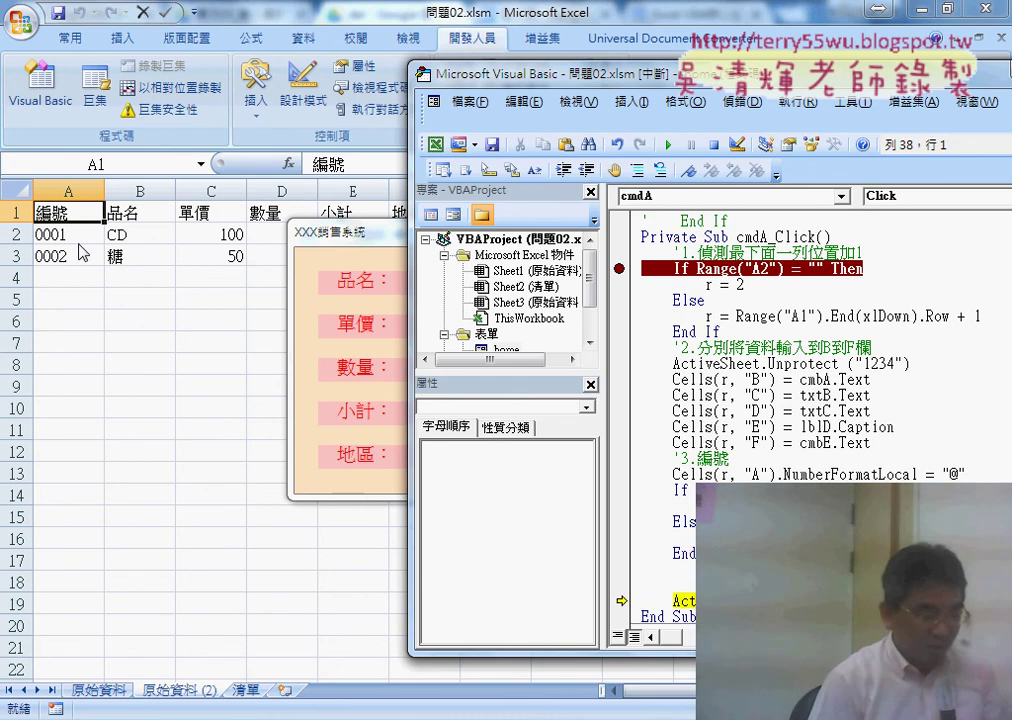
pyautogui.press('F5')
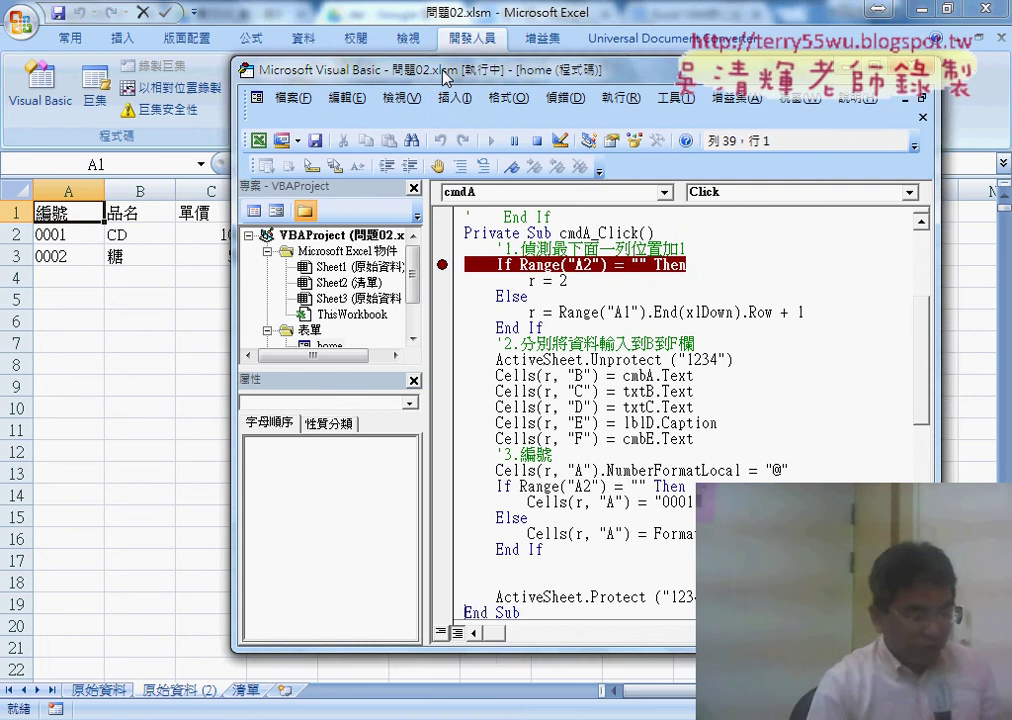
# Move the VBA code window left and widen it to show more of the cmdA_Click code.
pyautogui.moveTo(490, 74); pyautogui.dragTo(240, 67)
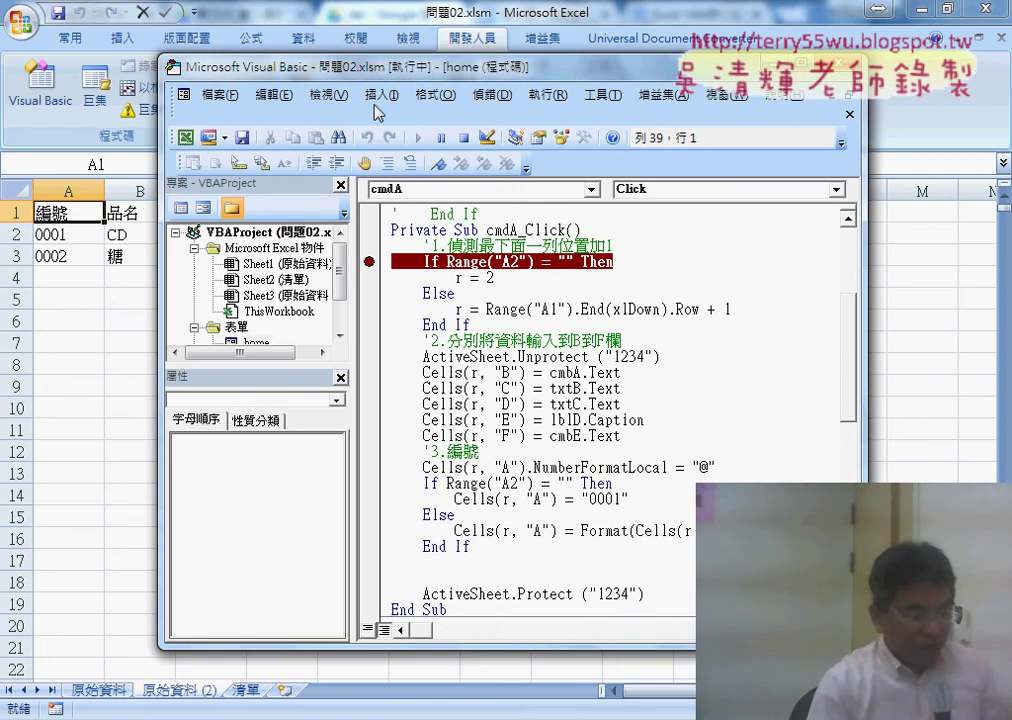
pyautogui.moveTo(864, 274); pyautogui.dragTo(969, 274)
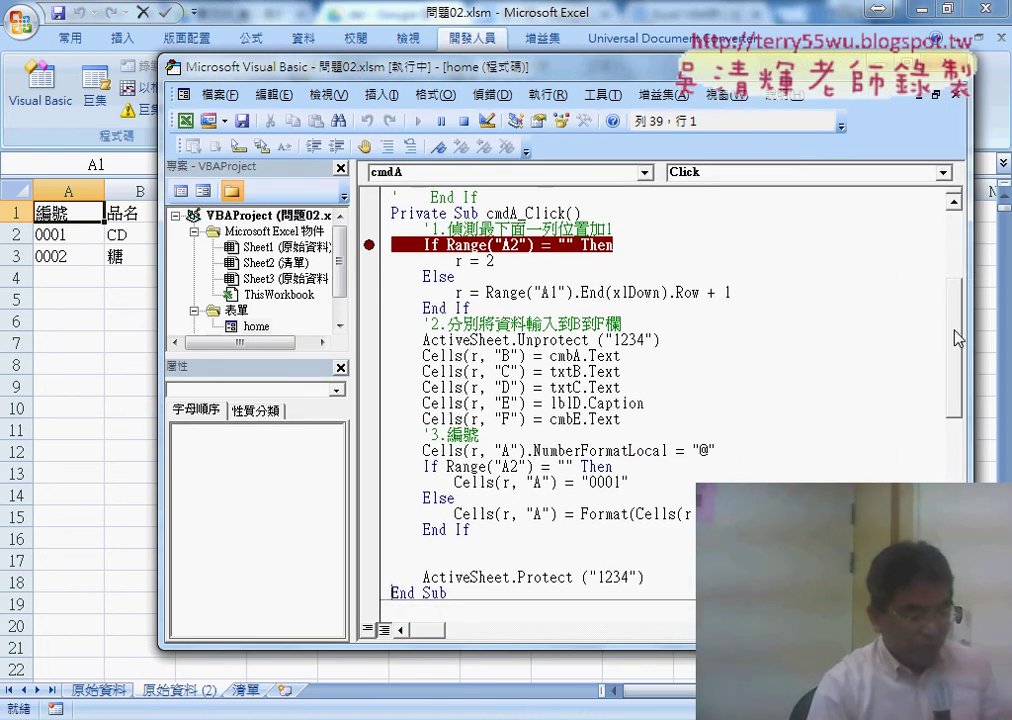
pyautogui.scroll(4, 760, 222)
pyautogui.scroll(-1, 762, 225)
pyautogui.scroll(-1, 765, 236)
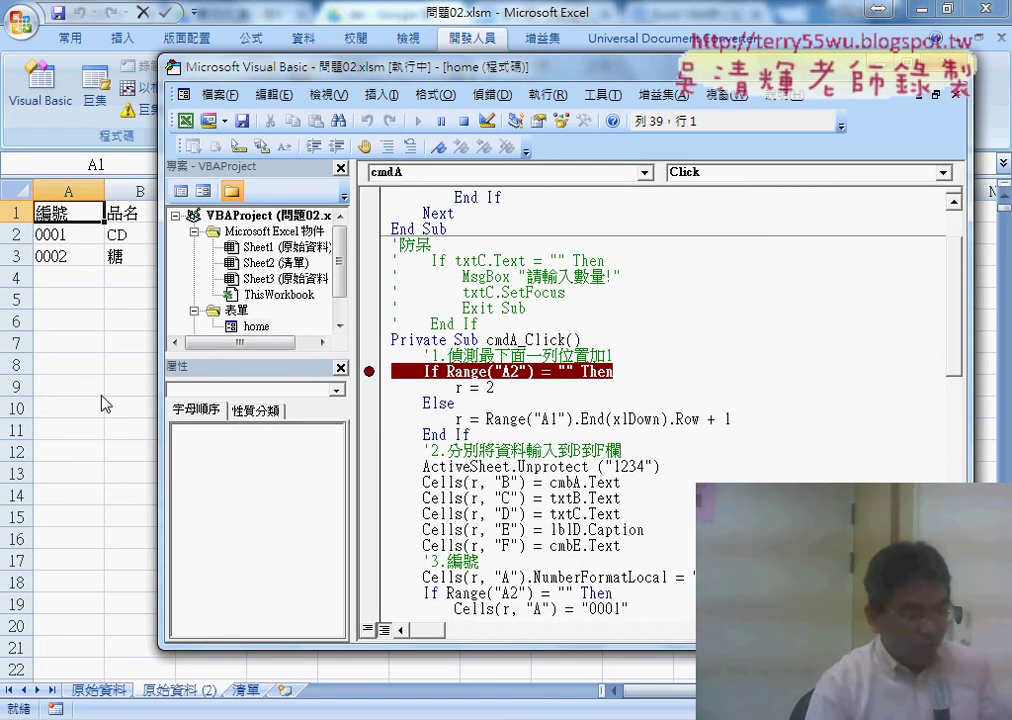